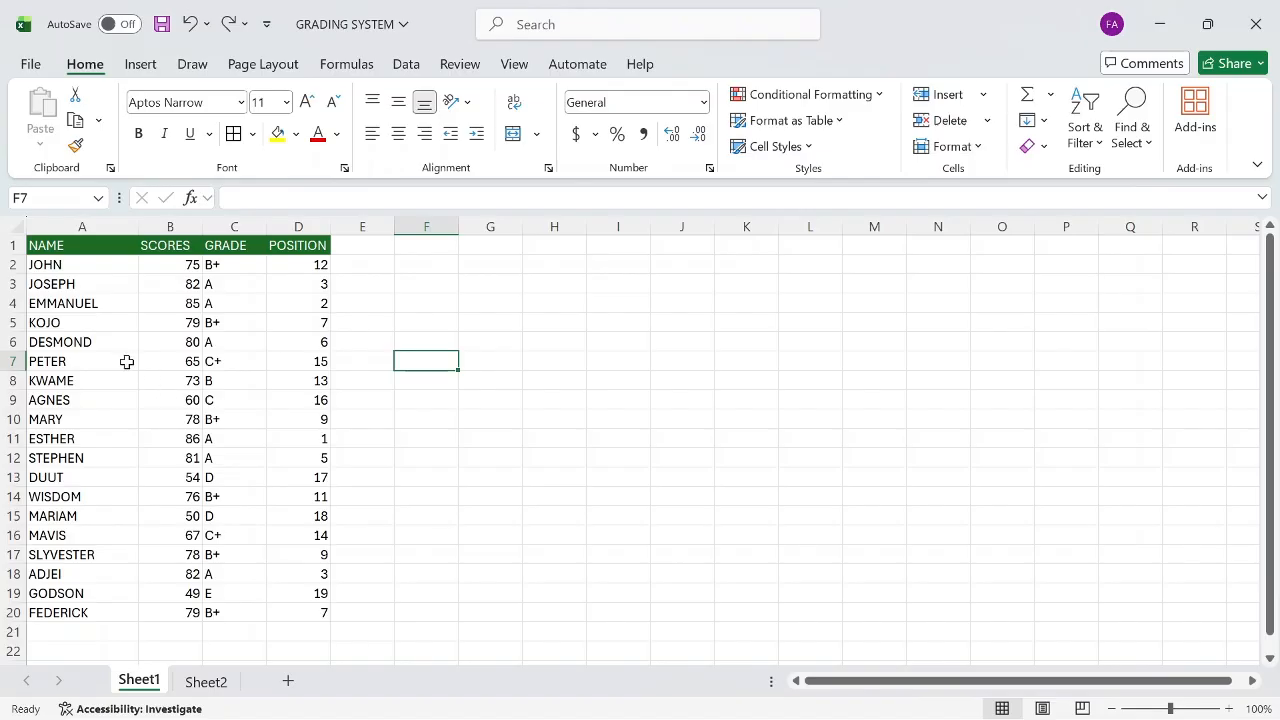
Step: Apply All Borders to the whole grading table in A1:D20
left_click_drag(65, 246, 318, 605)
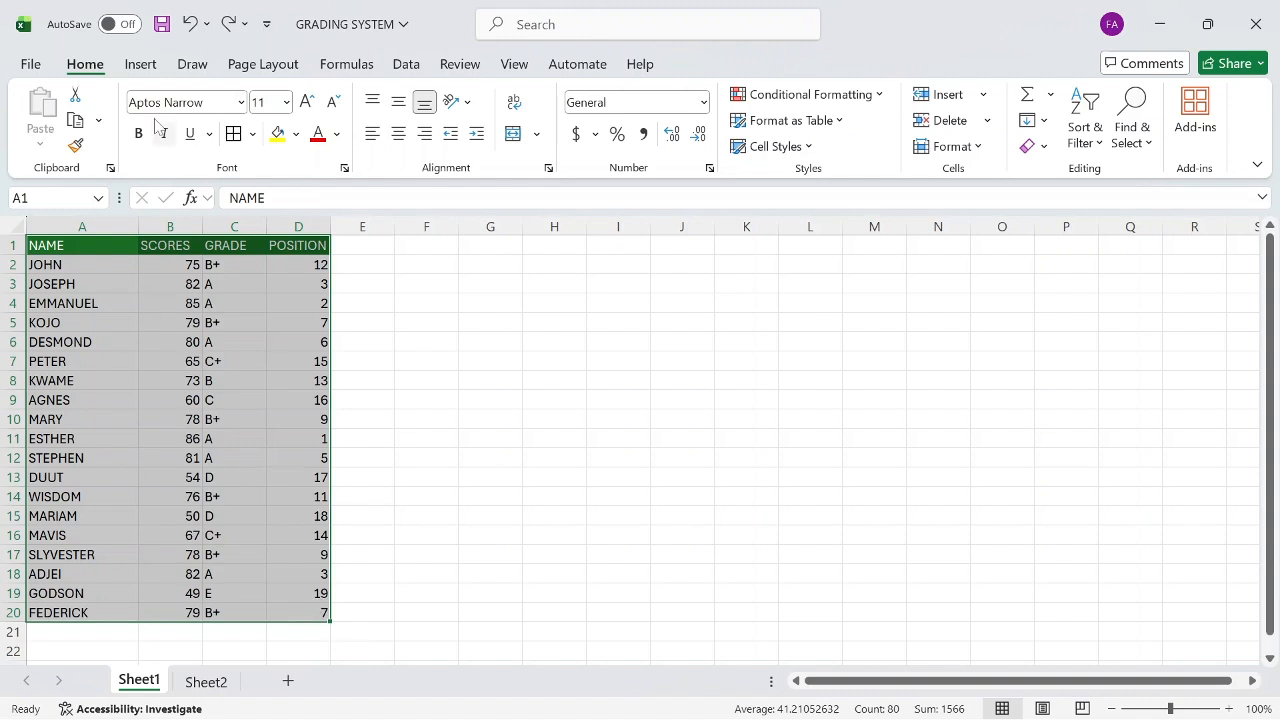
left_click(252, 134)
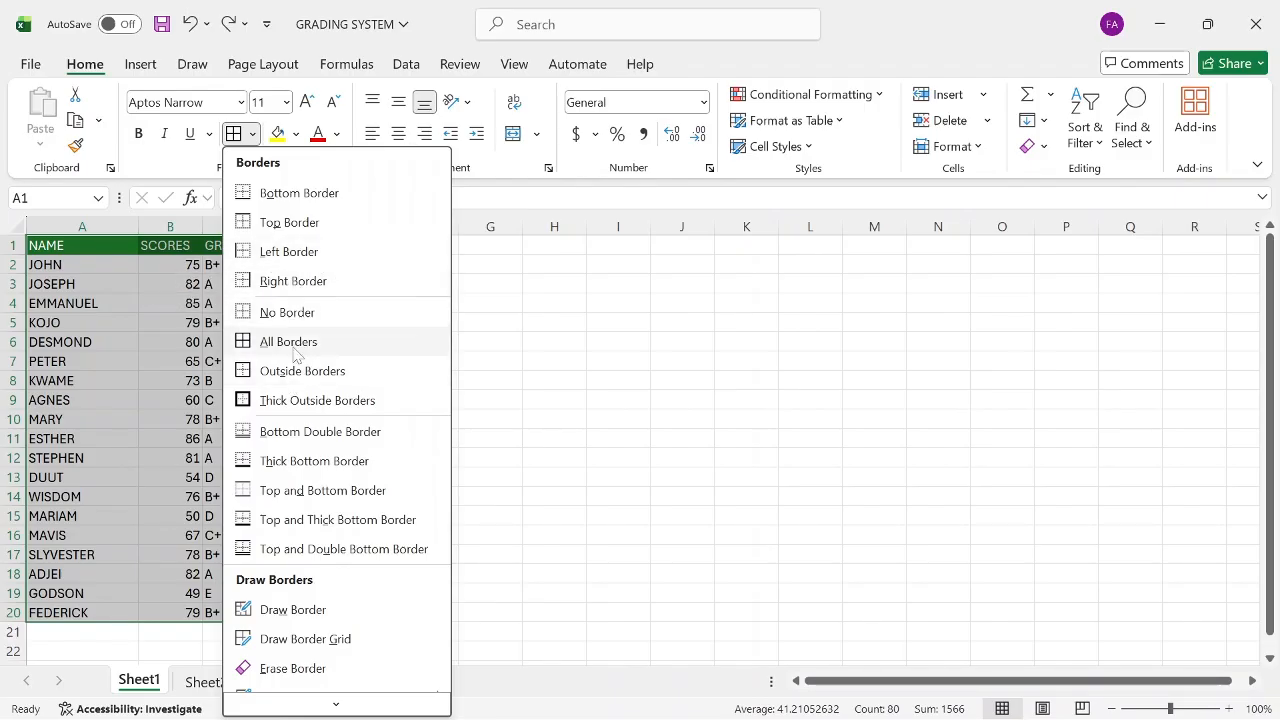
left_click(262, 342)
left_click(447, 339)
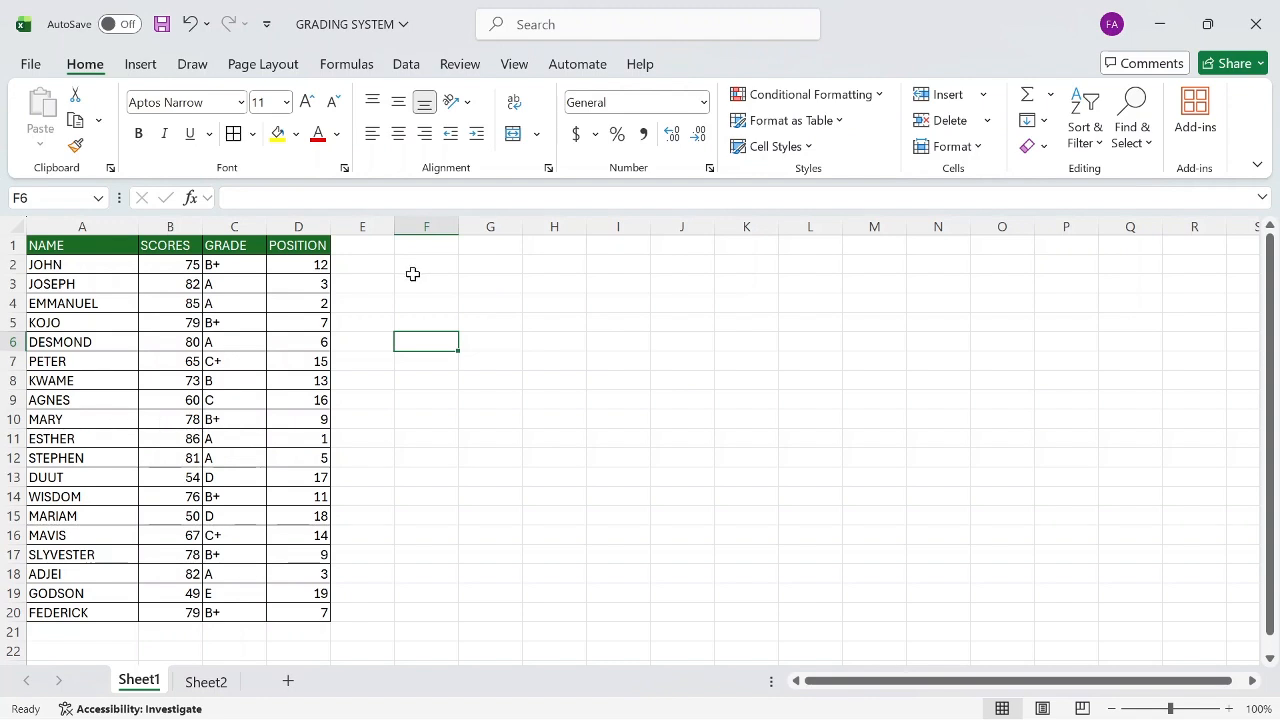
Step: Try a Bottom Border on the empty range G3:K10 and undo it
left_click(460, 278)
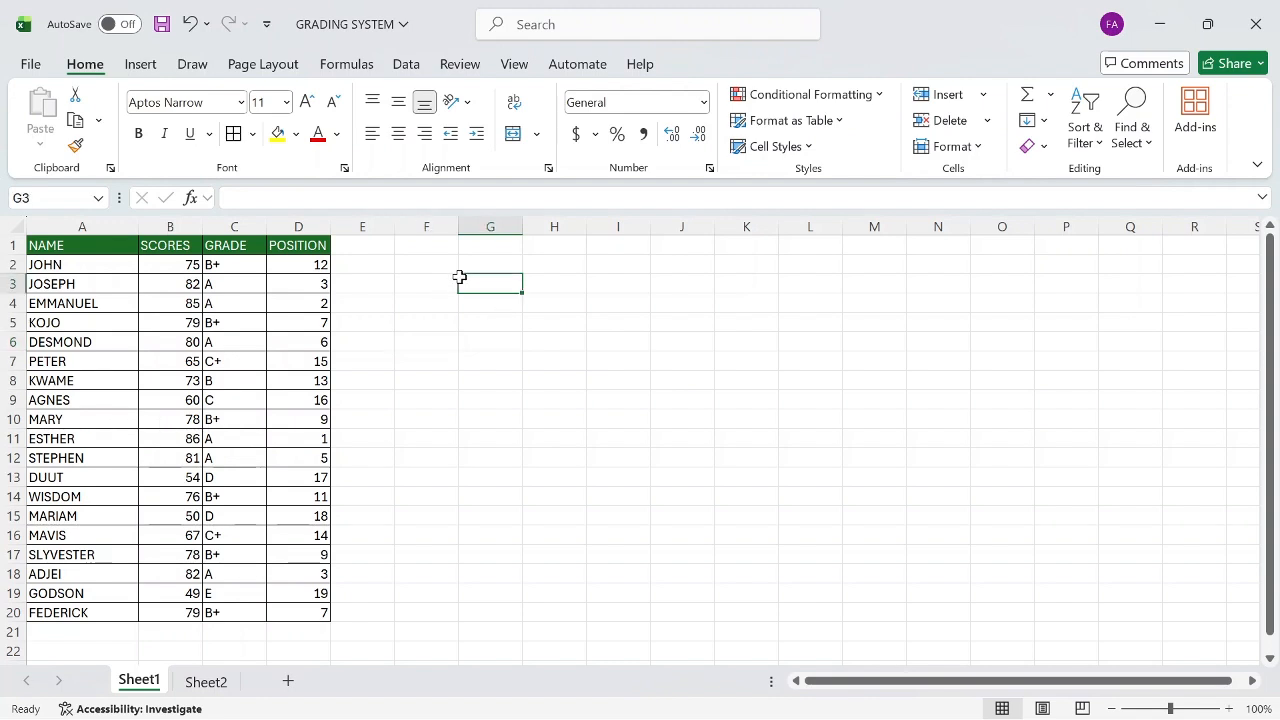
left_click_drag(460, 278, 732, 410)
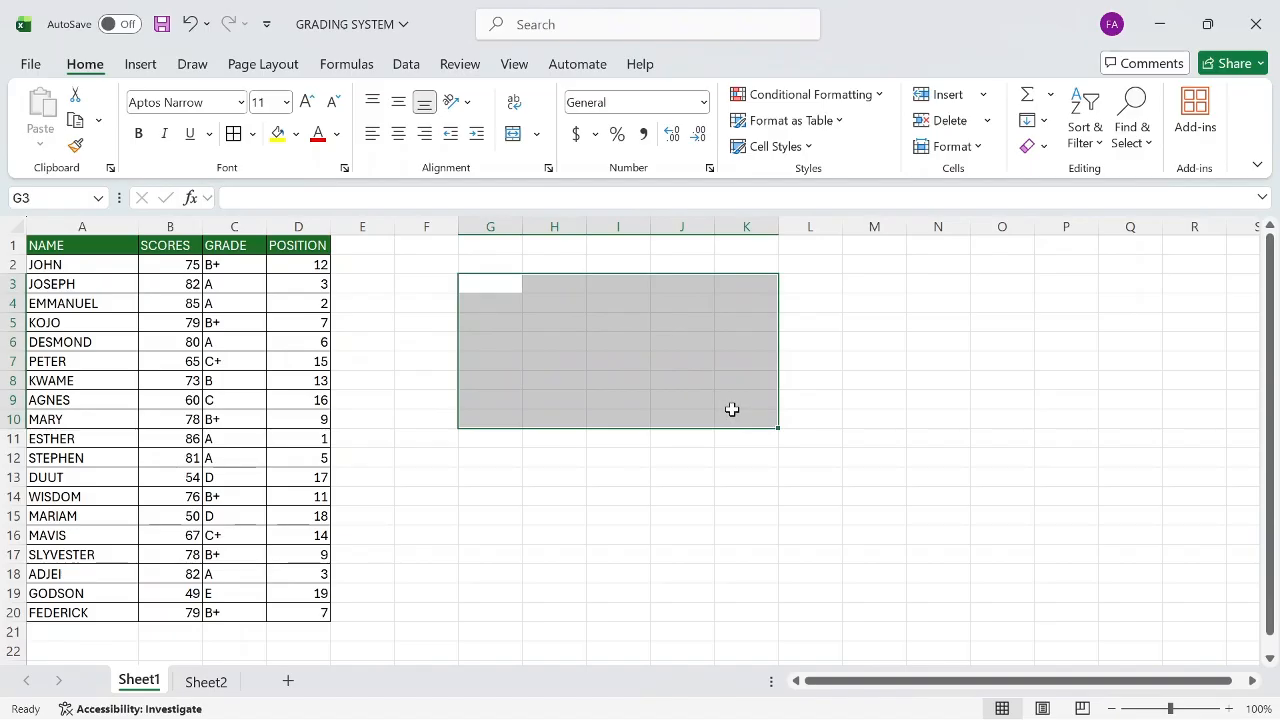
left_click(254, 138)
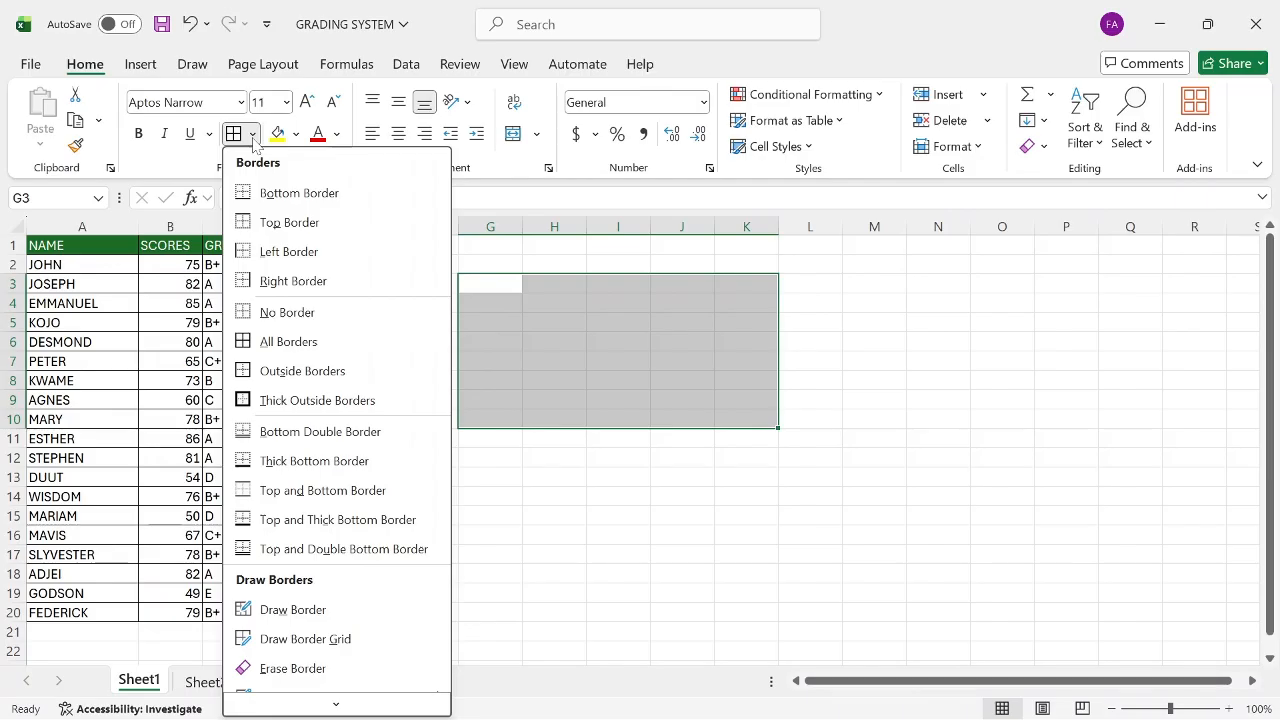
left_click(290, 193)
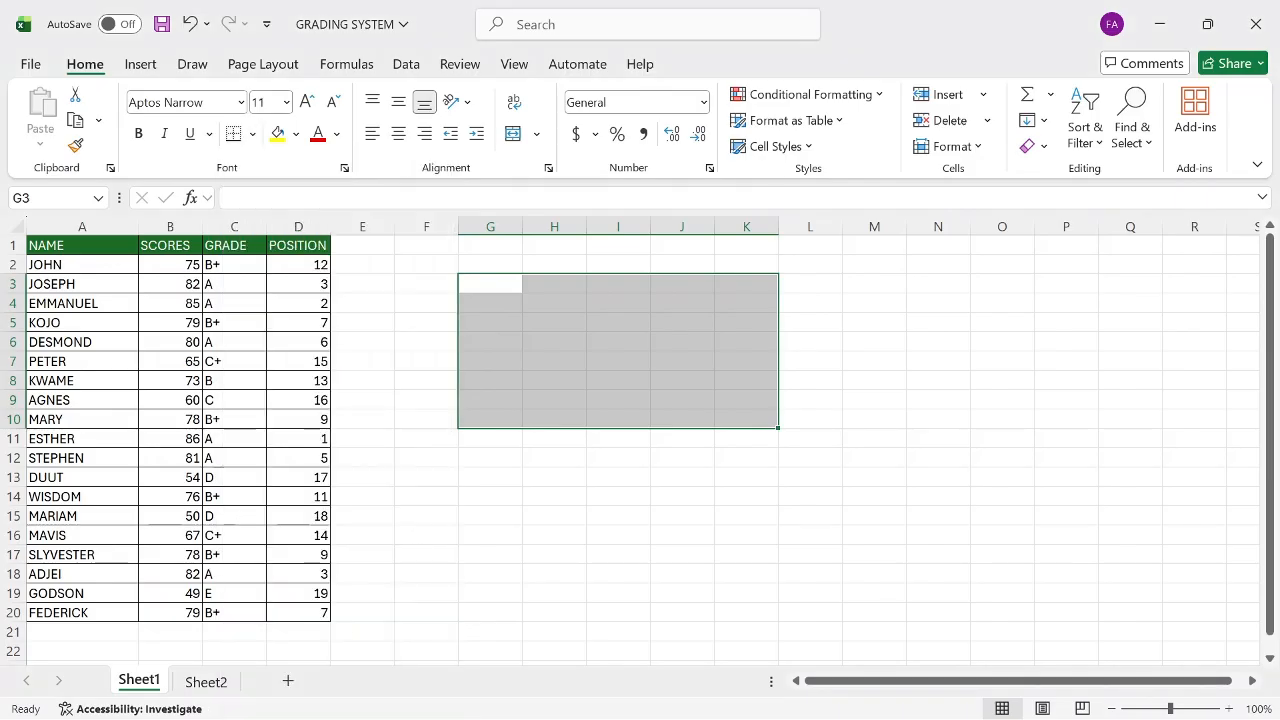
left_click(432, 462)
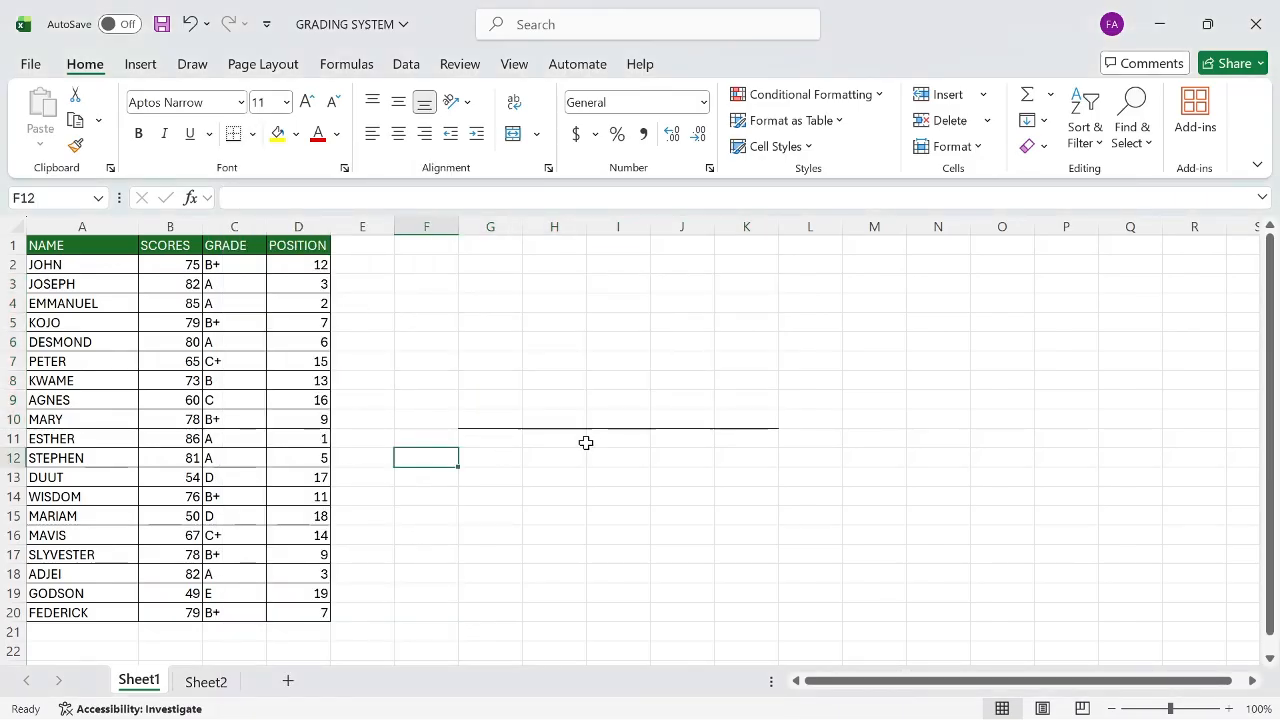
left_click(519, 433)
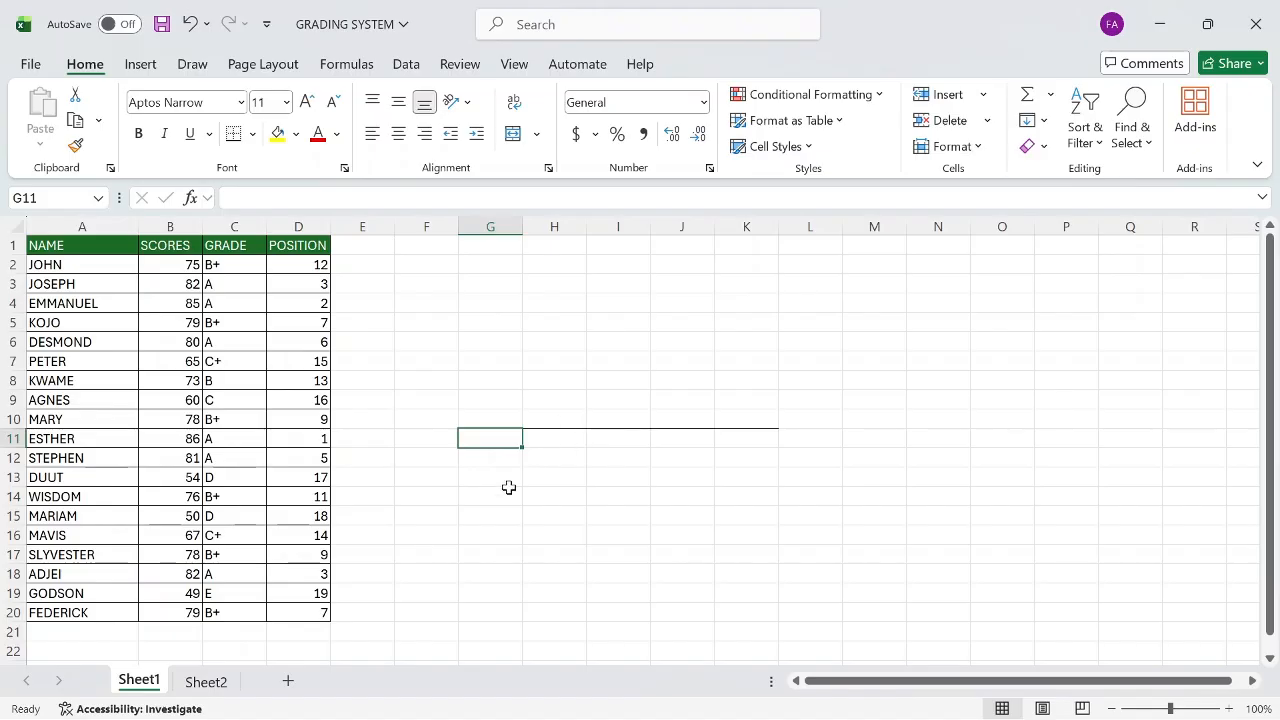
left_click_drag(510, 490, 557, 496)
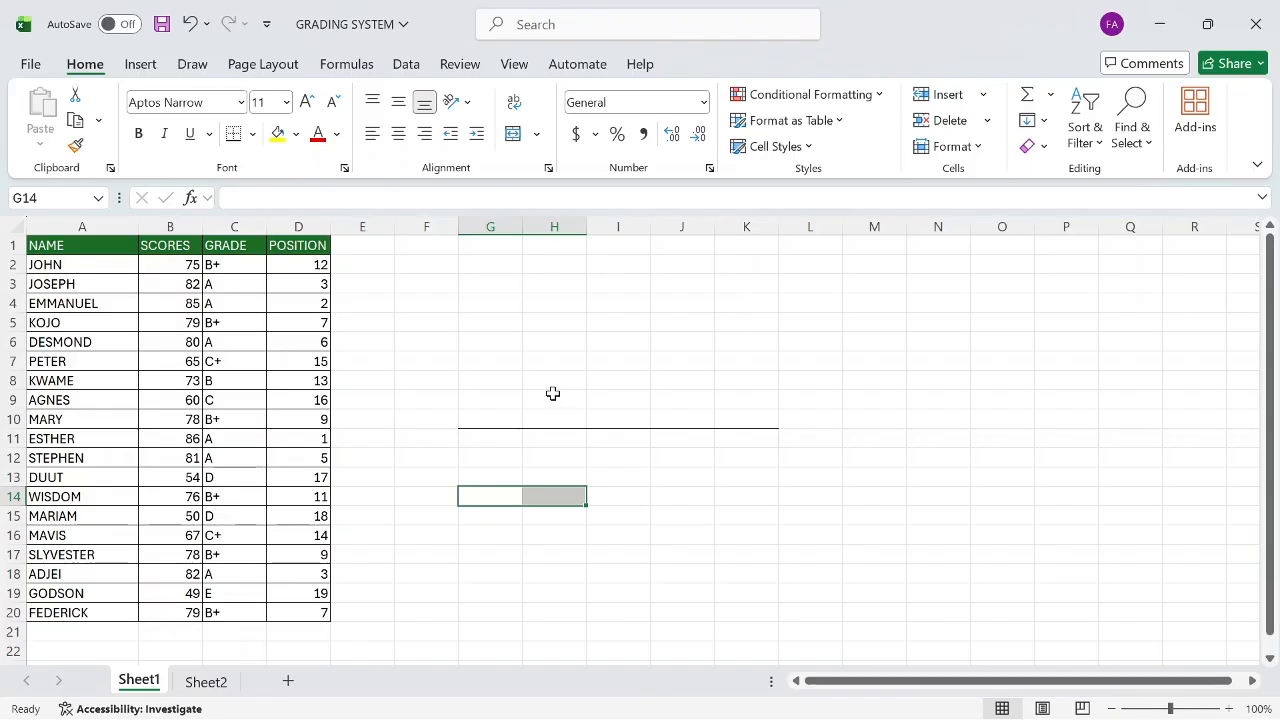
key("ctrl+z")
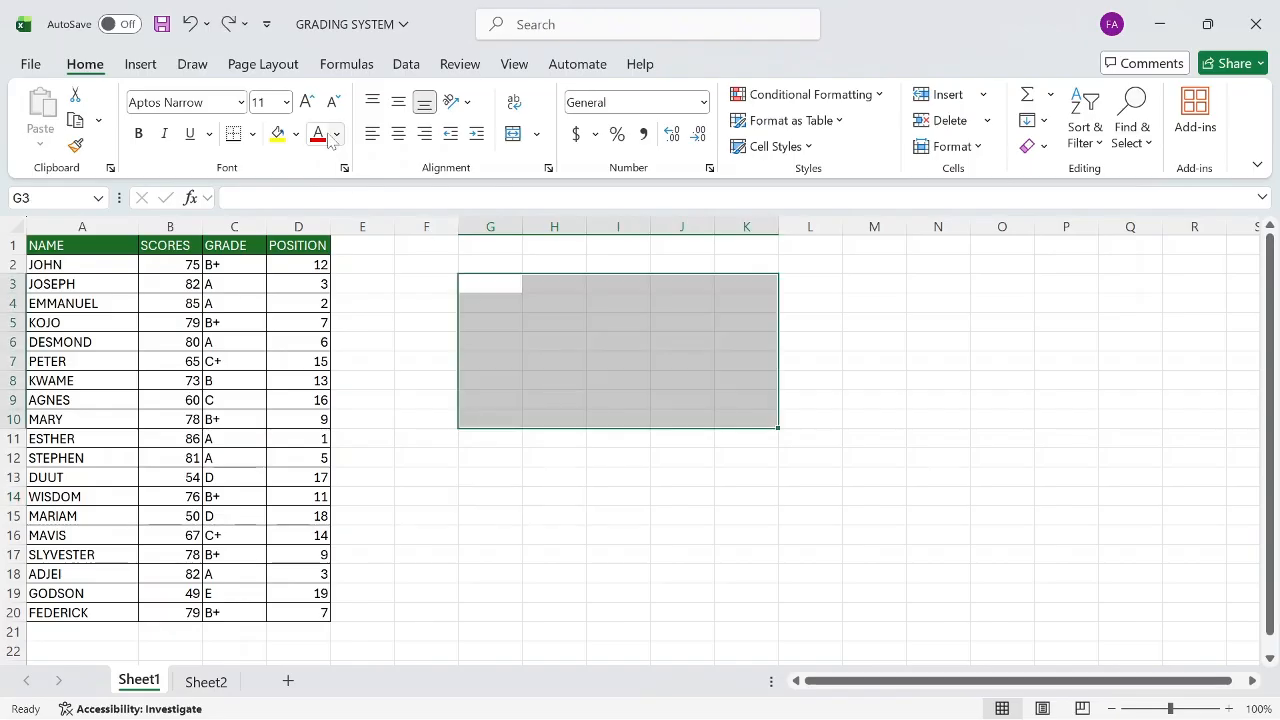
Step: Try a Top Border on the empty range G3:K10, undo it, and deselect the range
left_click(252, 134)
left_click(275, 220)
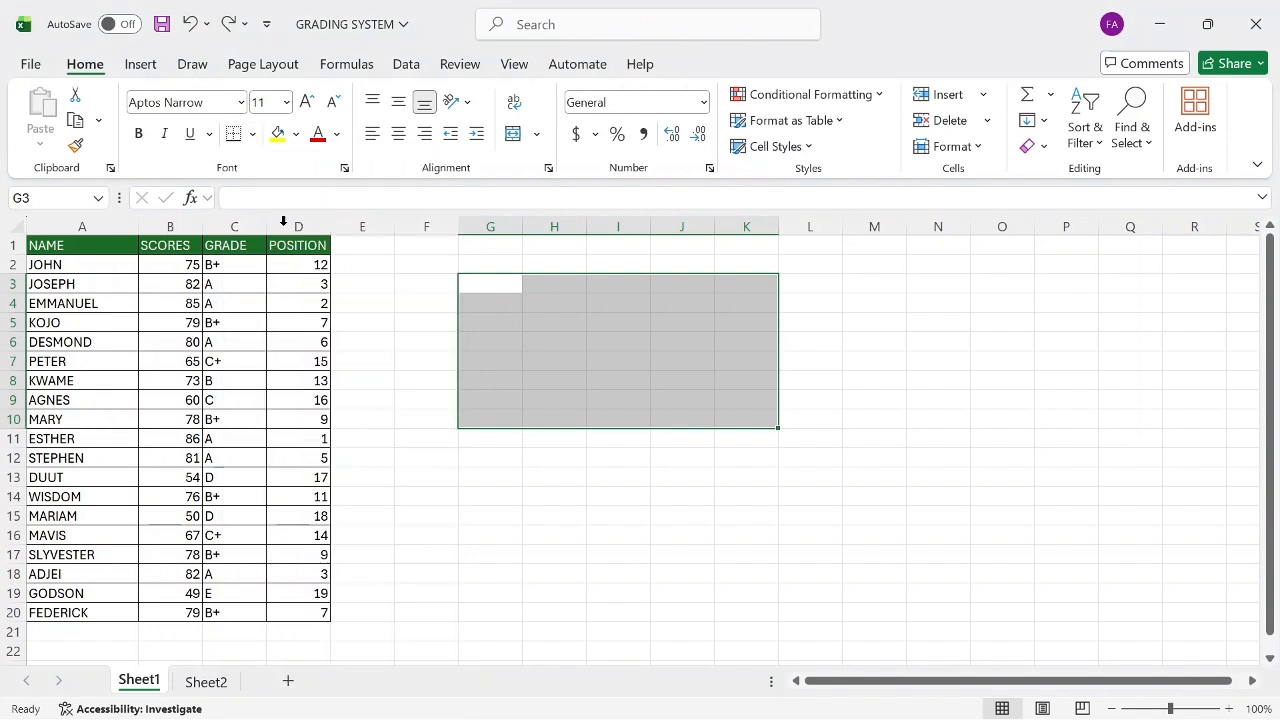
left_click(572, 578)
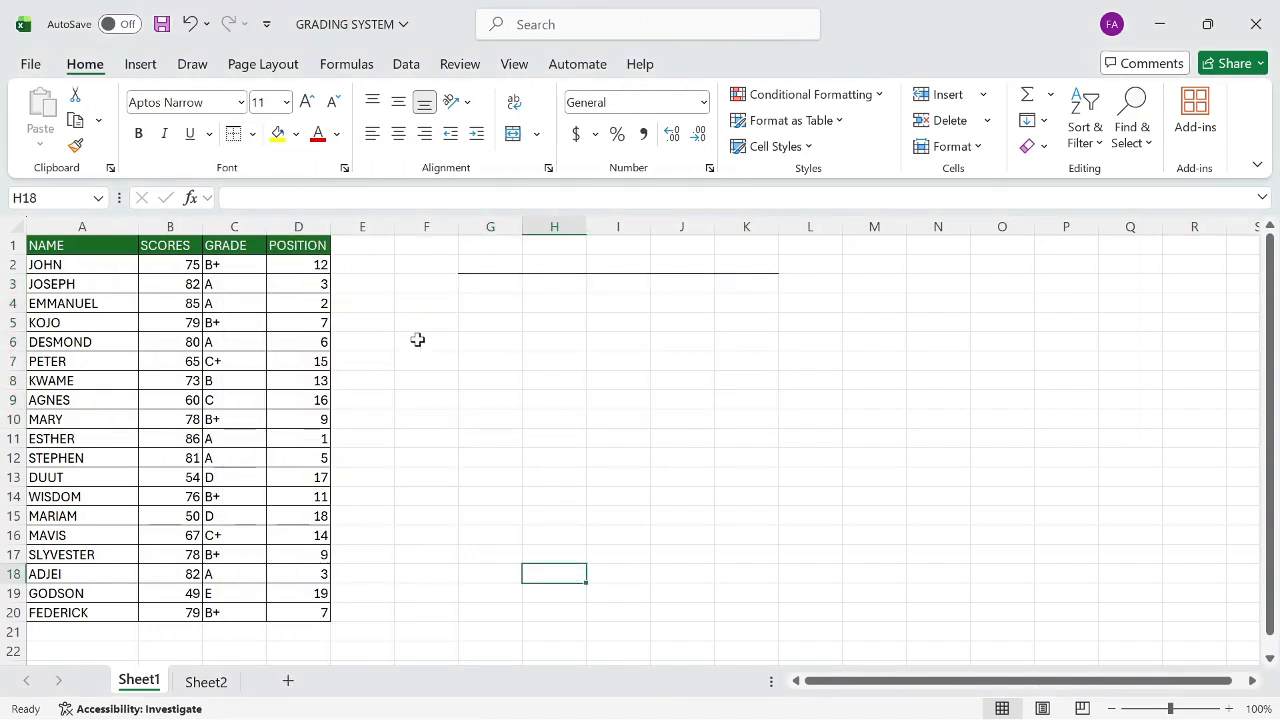
key("ctrl+z")
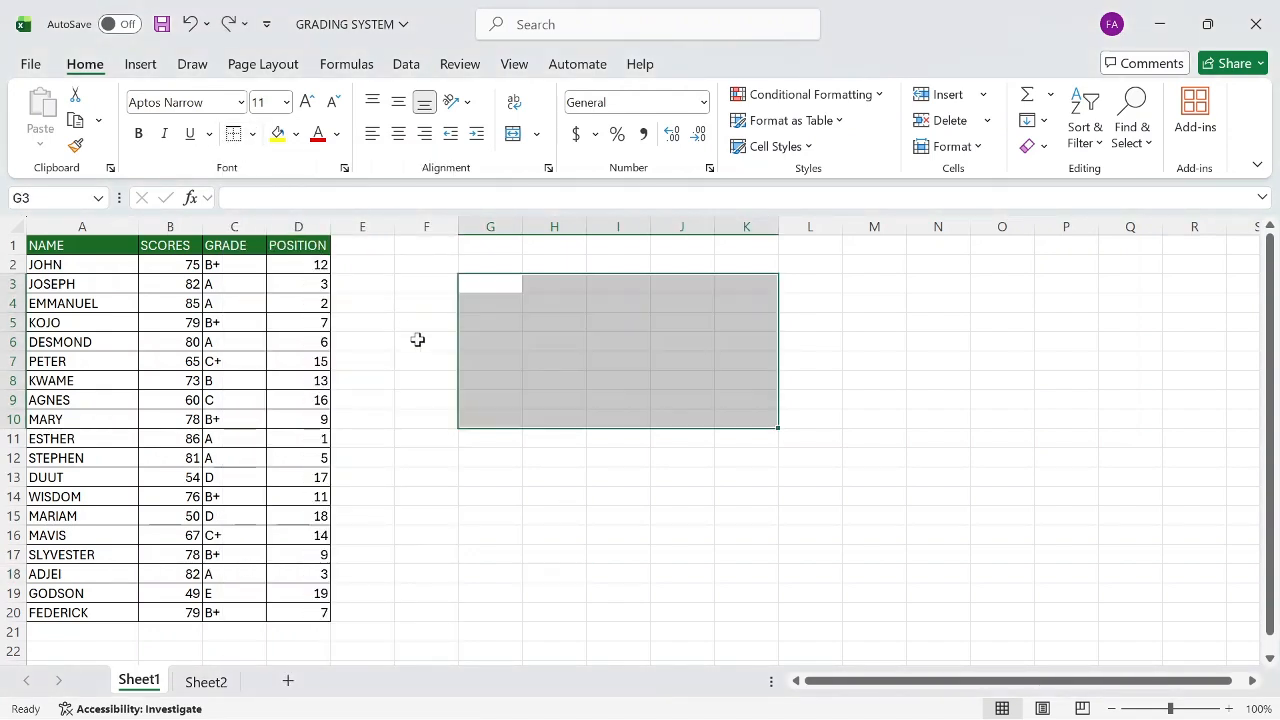
left_click(253, 134)
left_click(640, 388)
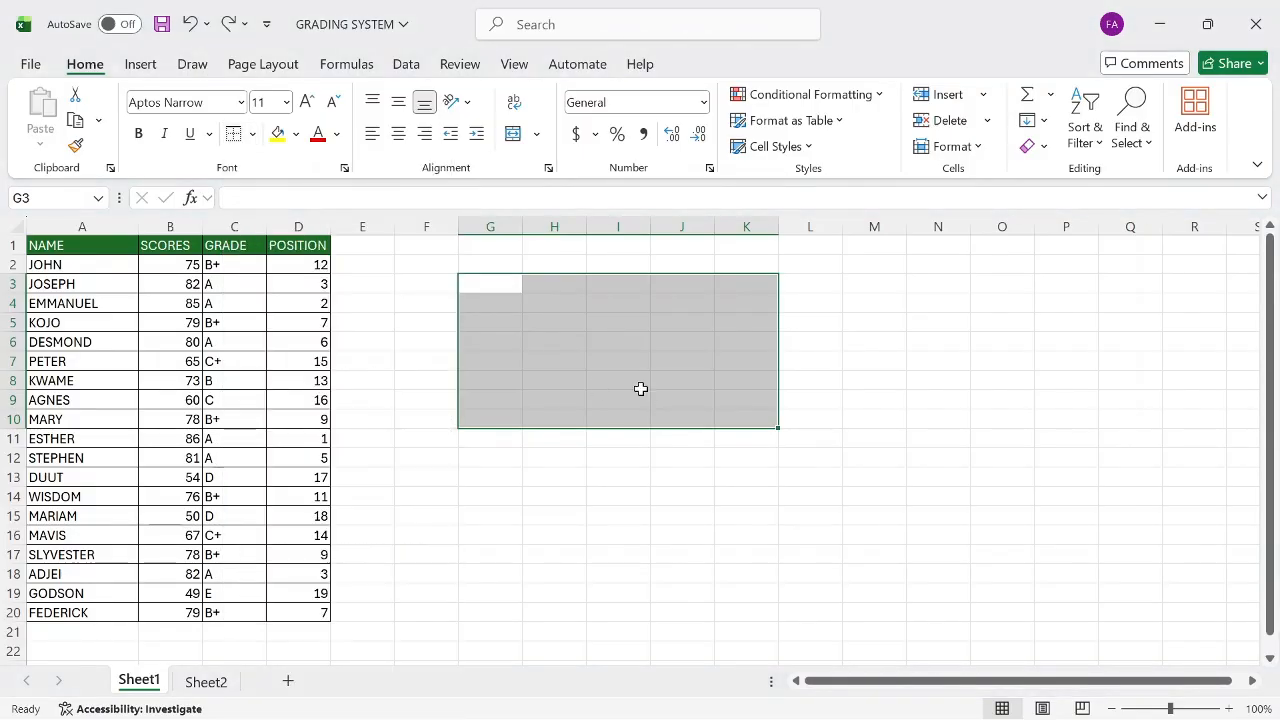
left_click(640, 388)
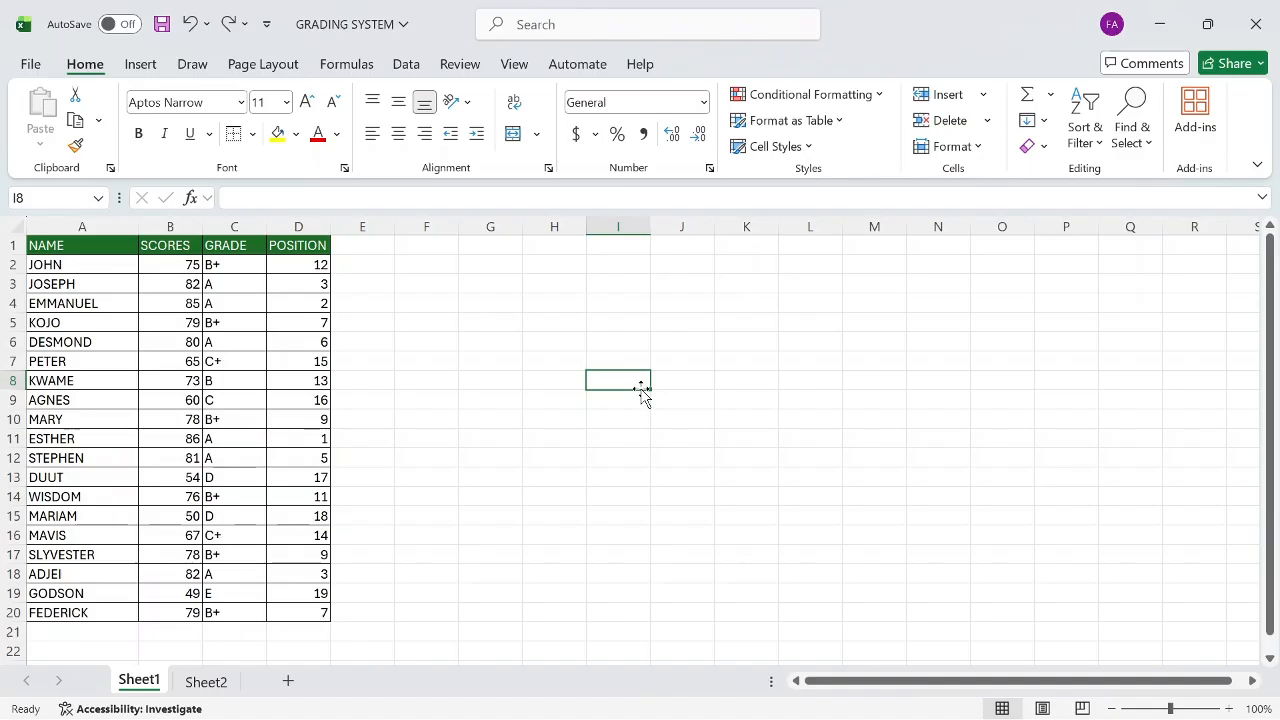
Step: Remove all borders from the grading table in A1:D20 with No Border and undo the removal
left_click(62, 245)
left_click_drag(97, 260, 309, 600)
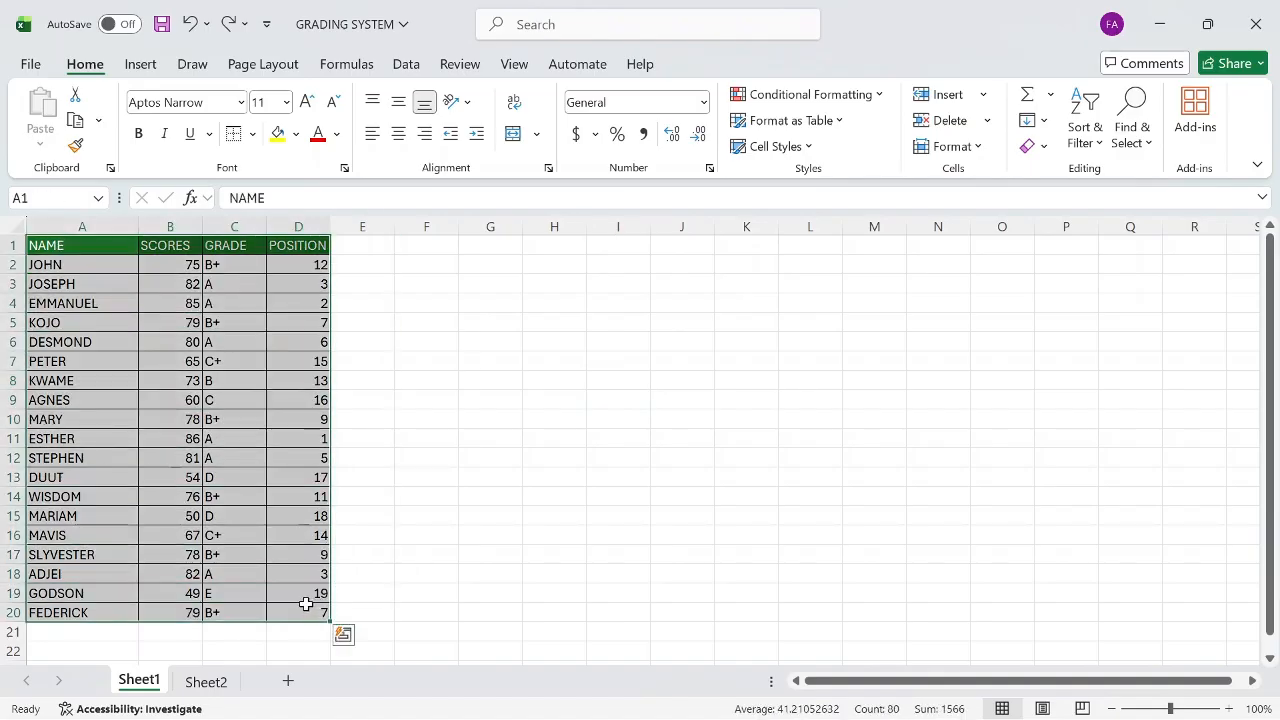
left_click(253, 134)
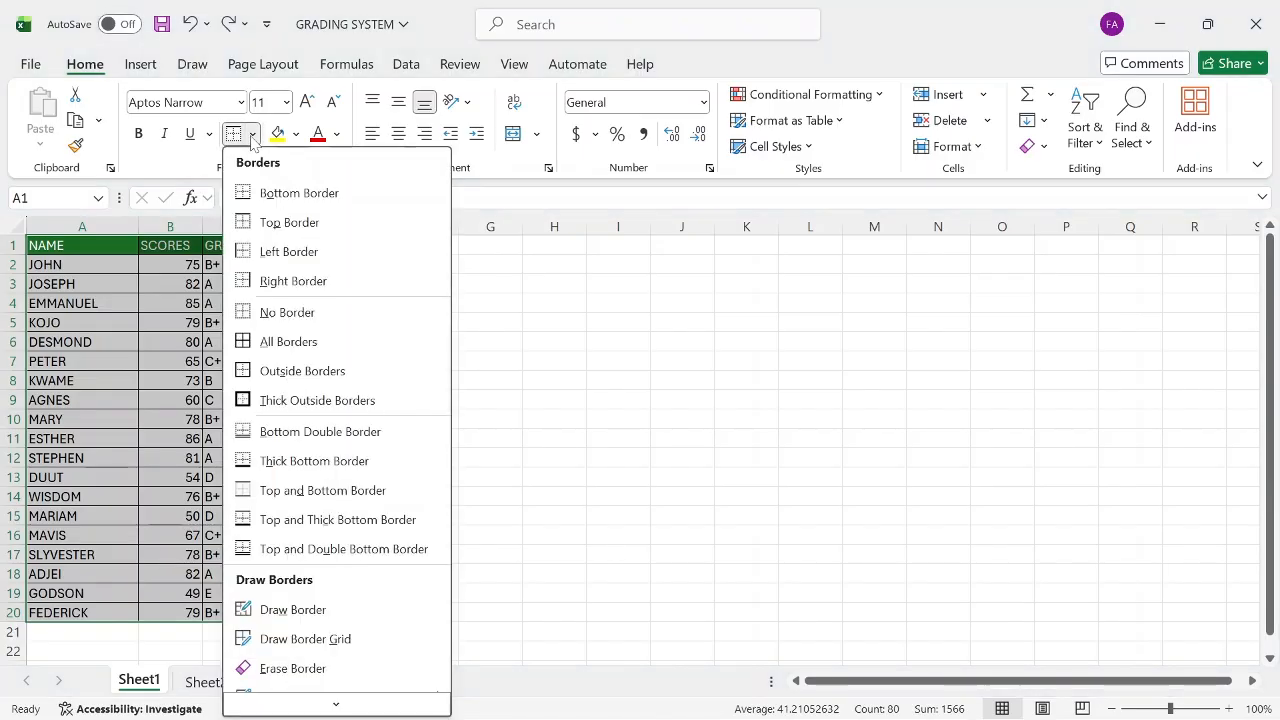
left_click(272, 313)
left_click(507, 374)
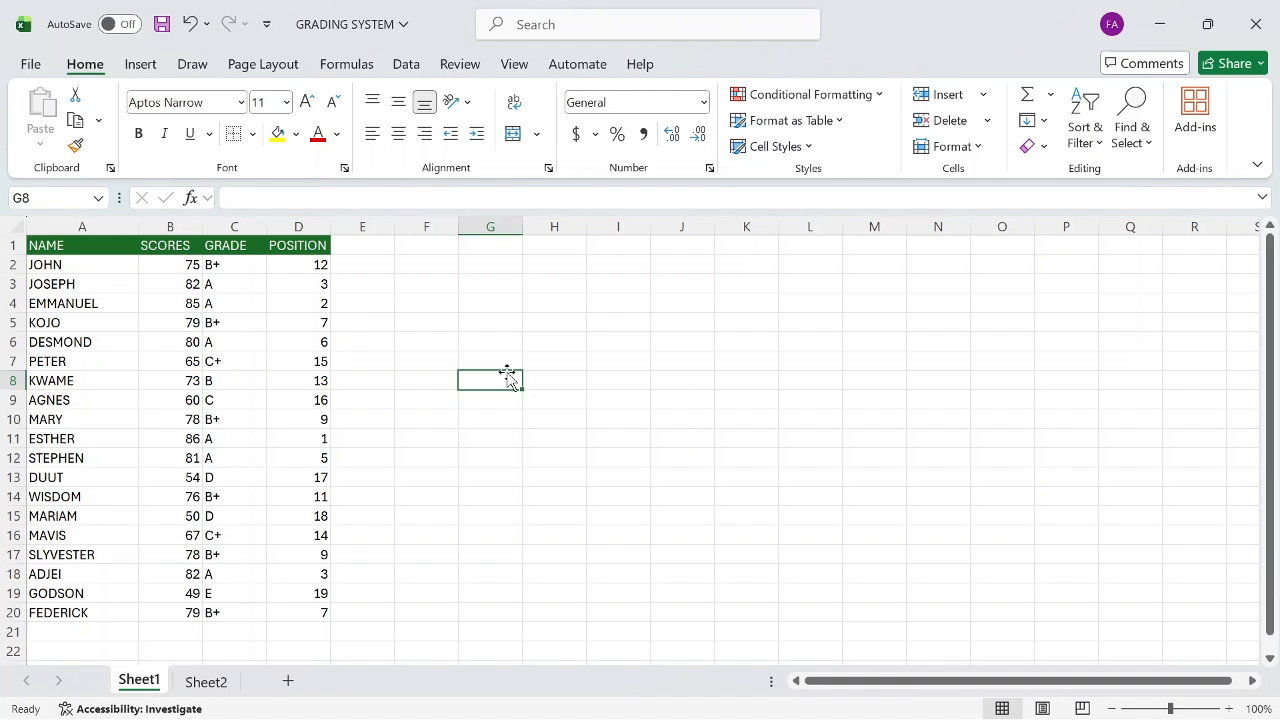
key("ctrl+z")
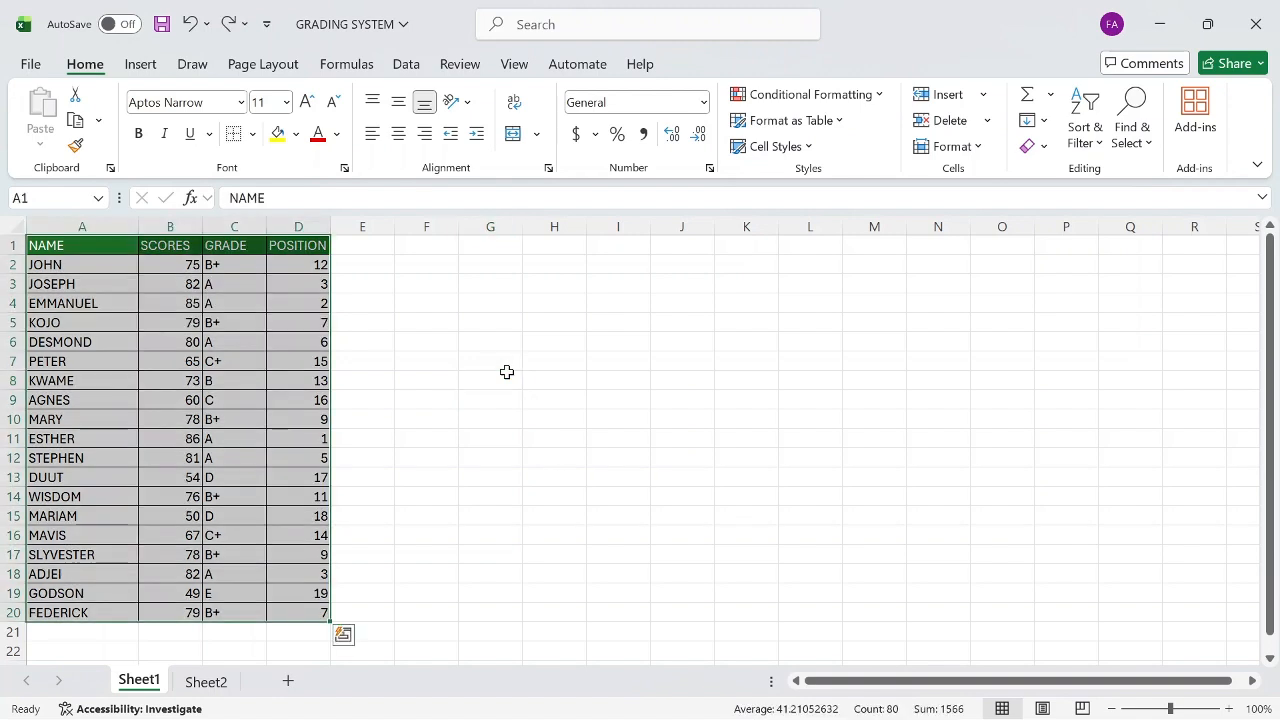
left_click(474, 318)
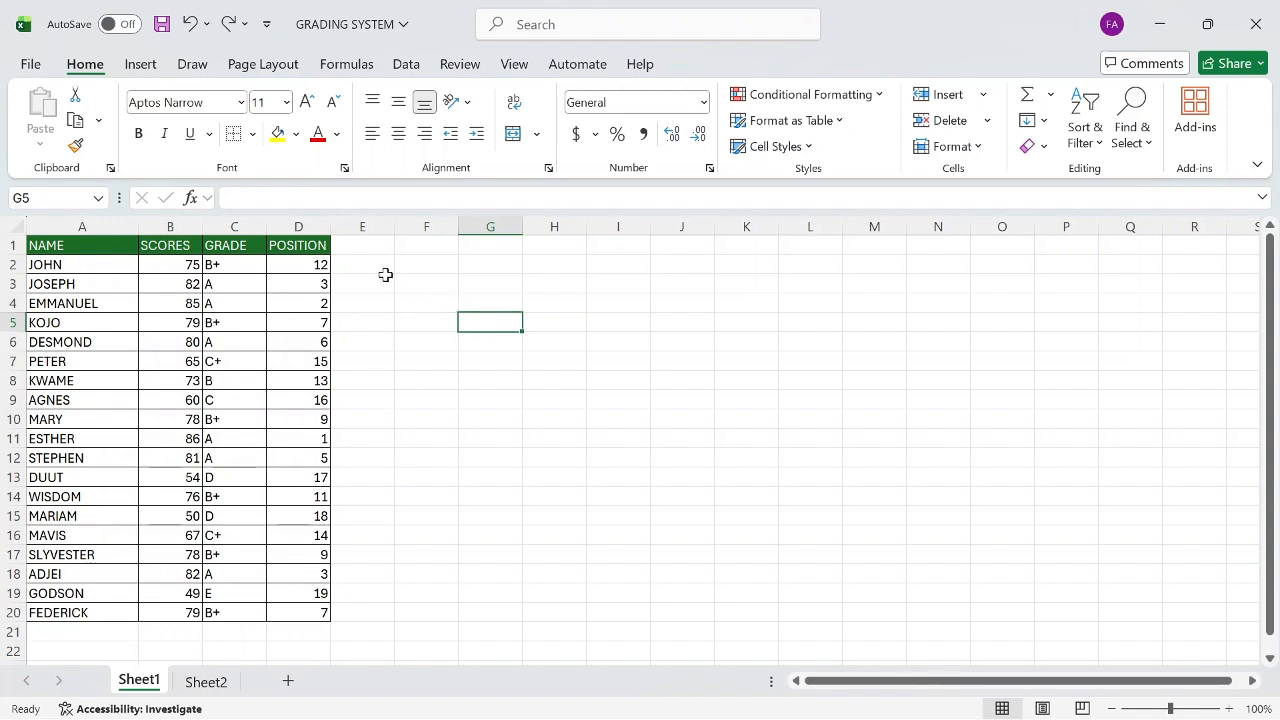
Step: Enter the text UNIVERSITY OF CAPE COAST in cell F3
left_click(420, 279)
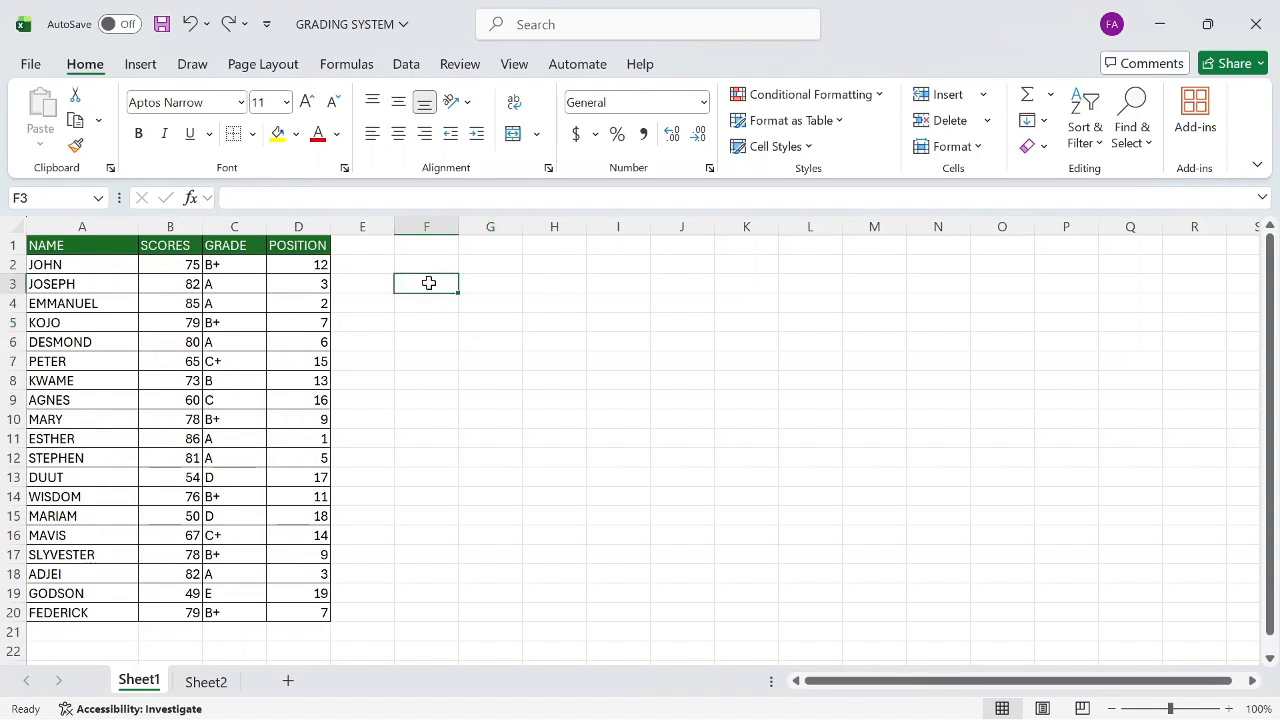
type("UNIVERS")
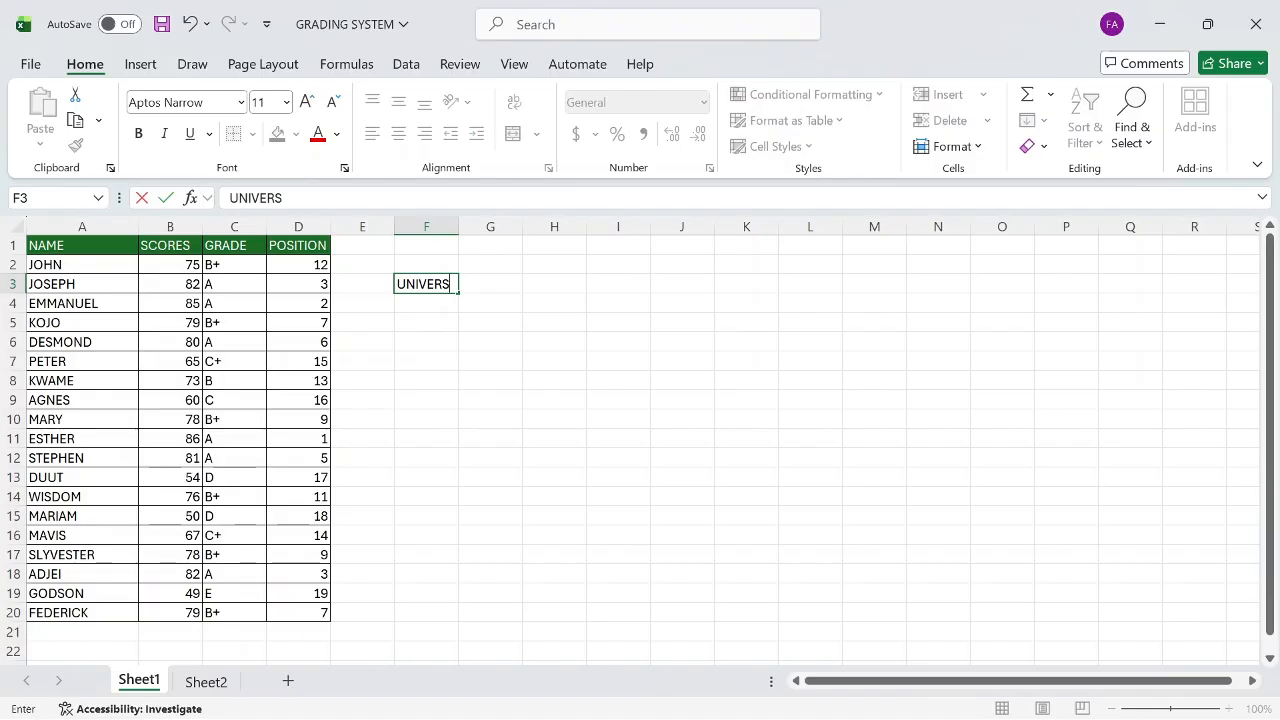
type("ITY OF CAPE")
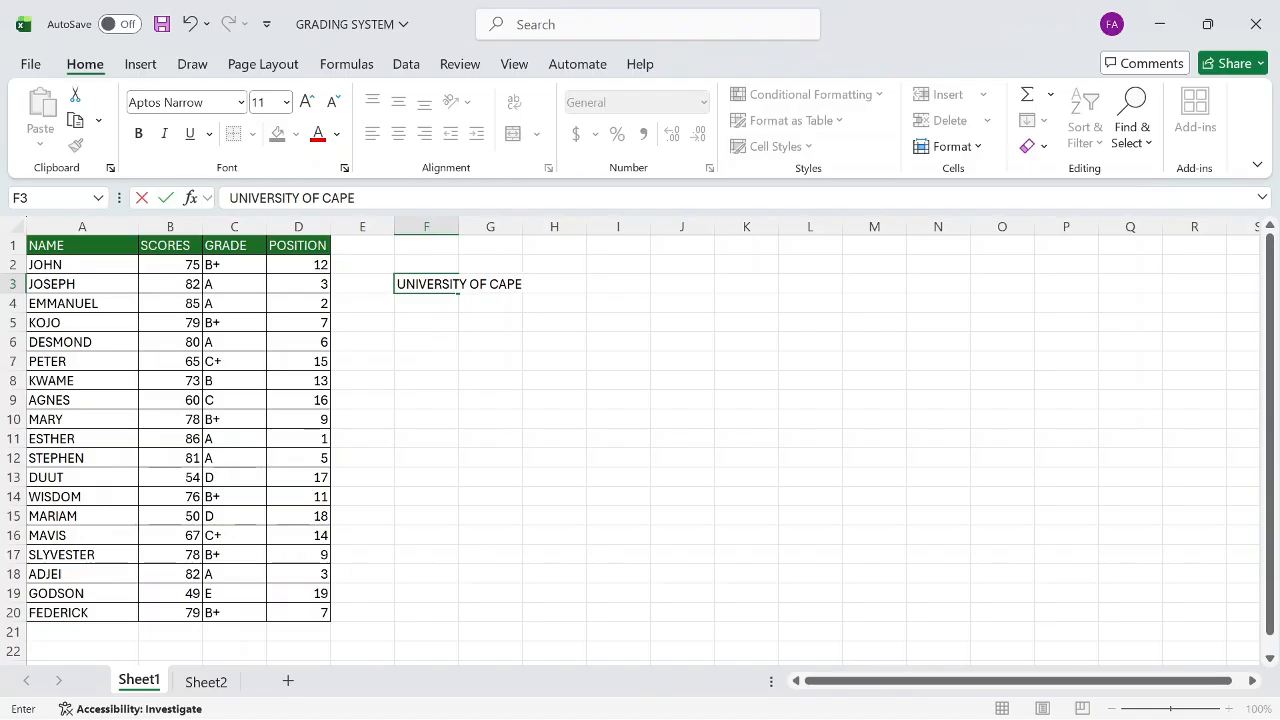
type(" COAST")
left_click(458, 353)
Step: Check cells F3, G3 and H3 to see which of them actually holds the university title
left_click(435, 284)
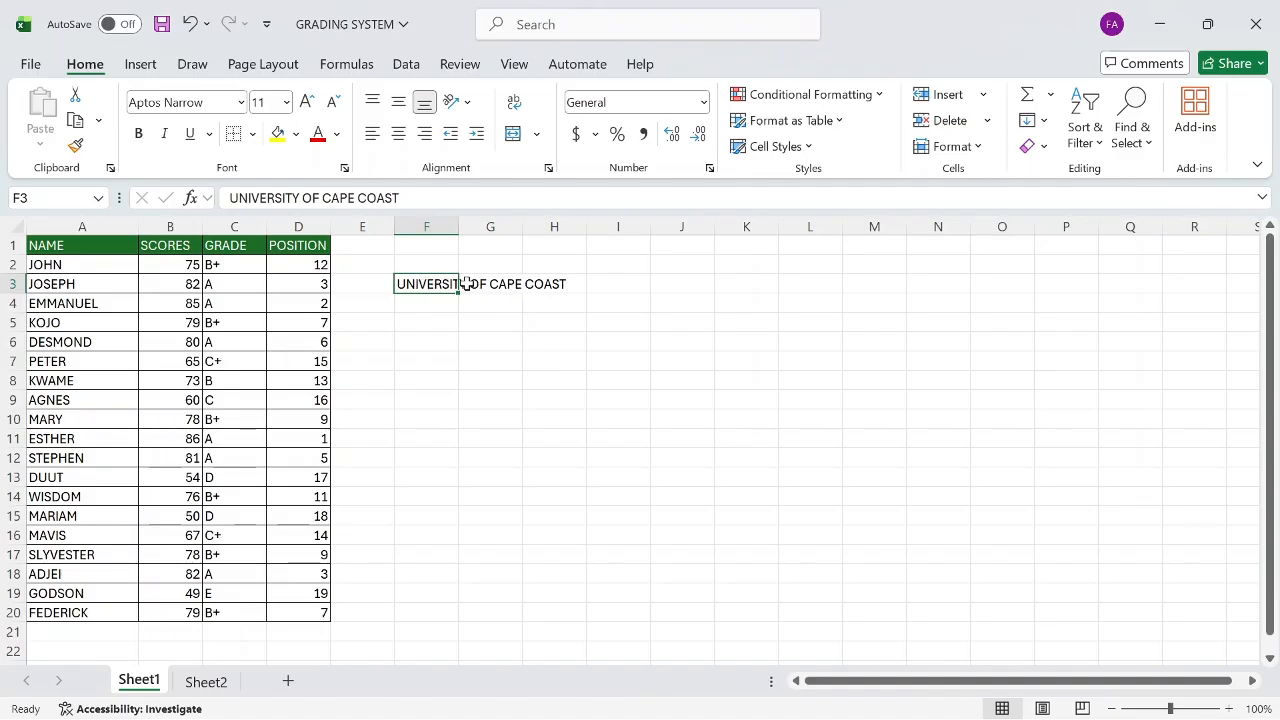
left_click(468, 286)
left_click(540, 290)
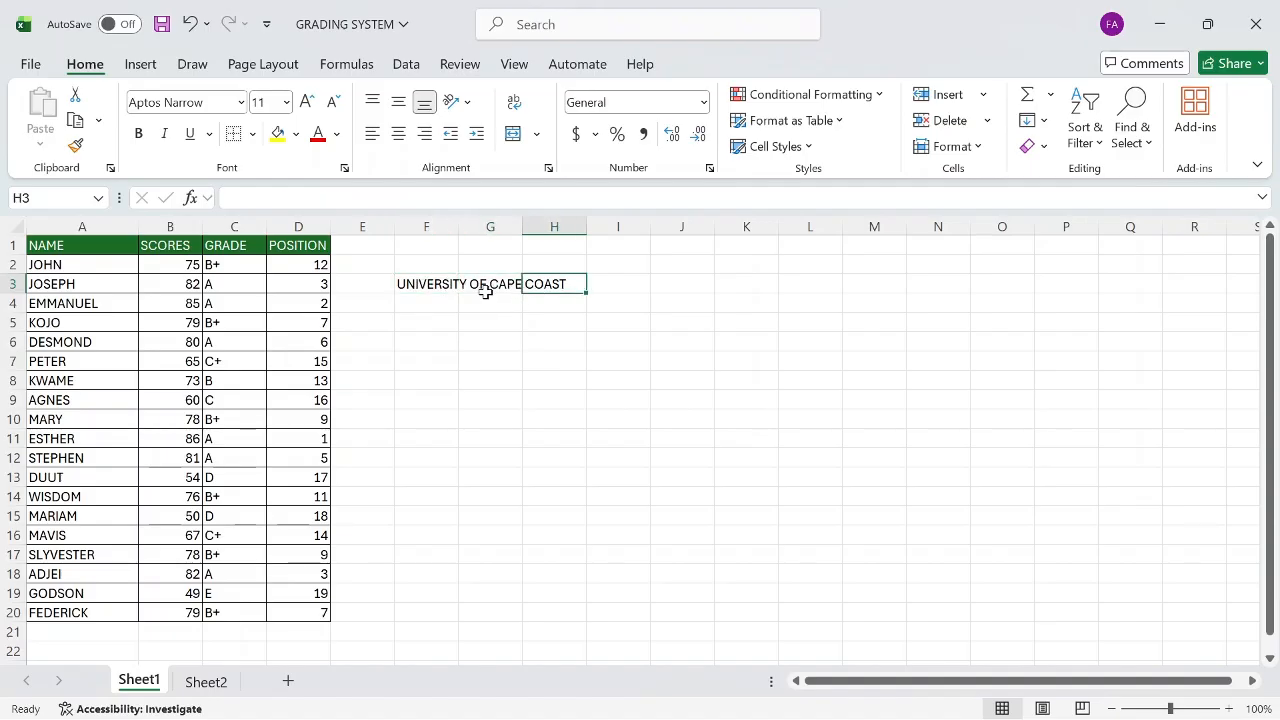
left_click(416, 285)
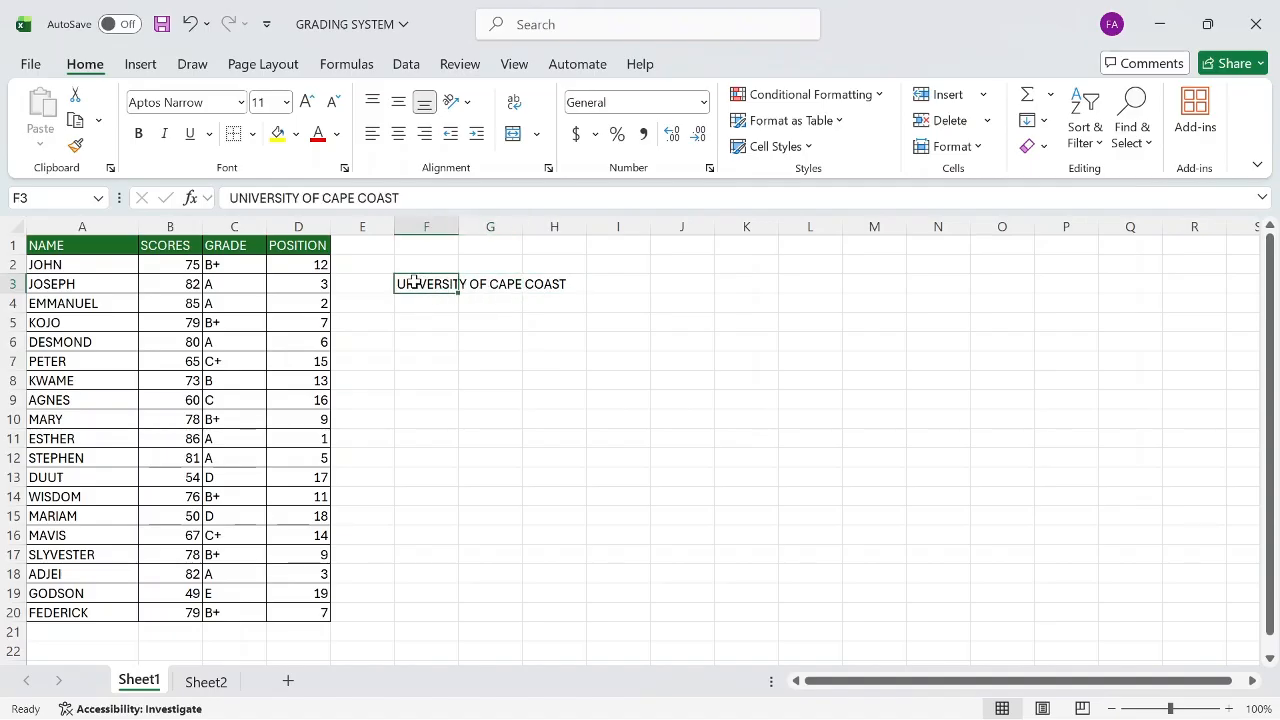
left_click(505, 290)
left_click(548, 288)
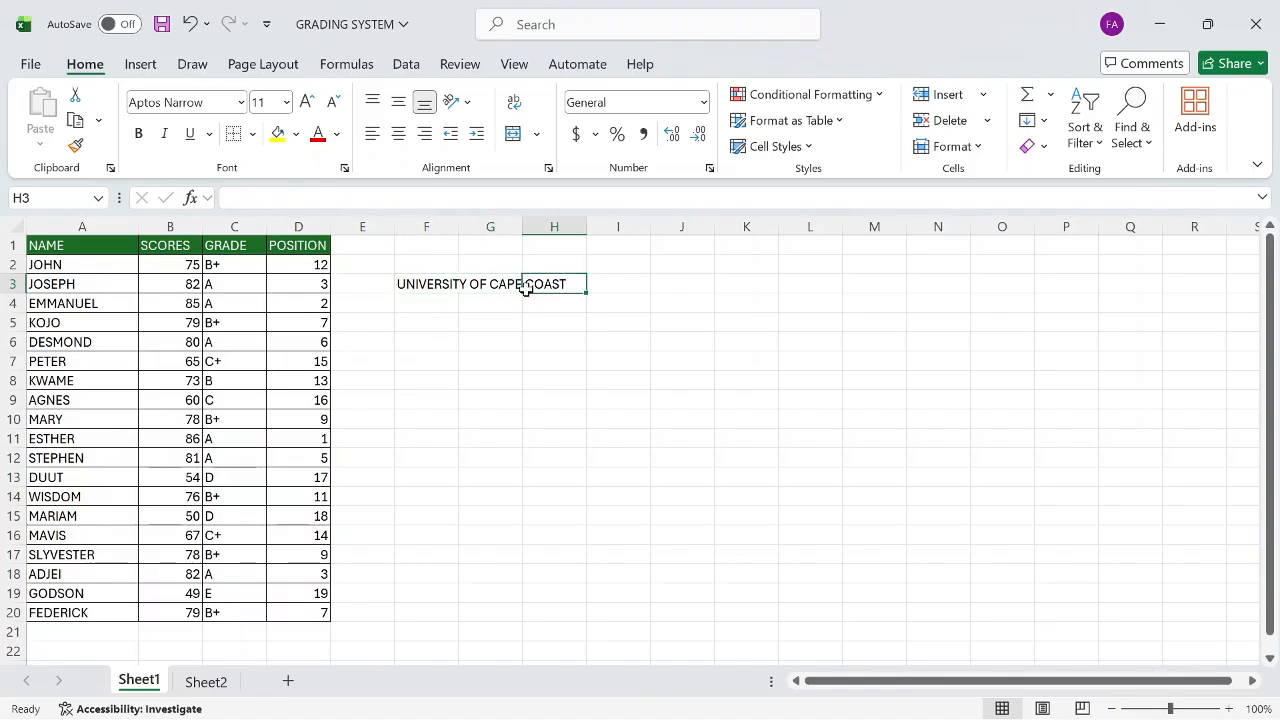
Step: Try Merge & Center on the university title across F3:H3 and undo the merge
left_click(420, 286)
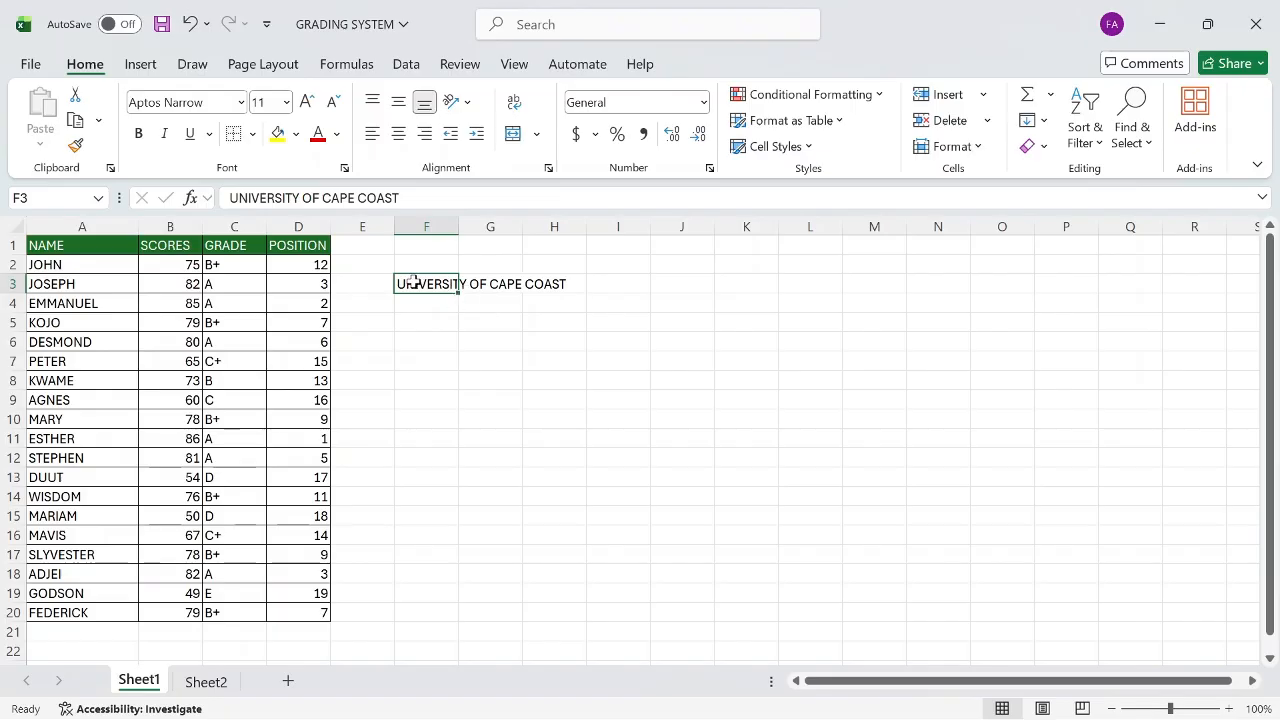
left_click_drag(408, 283, 540, 286)
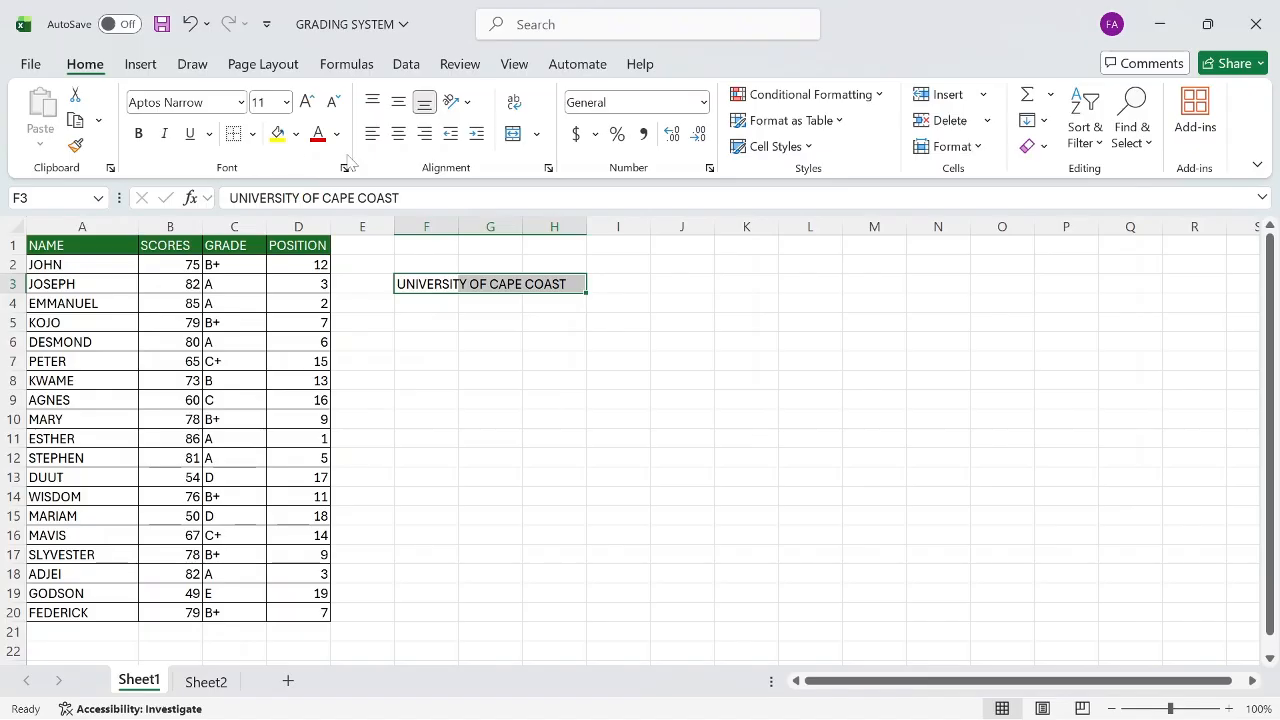
left_click(512, 137)
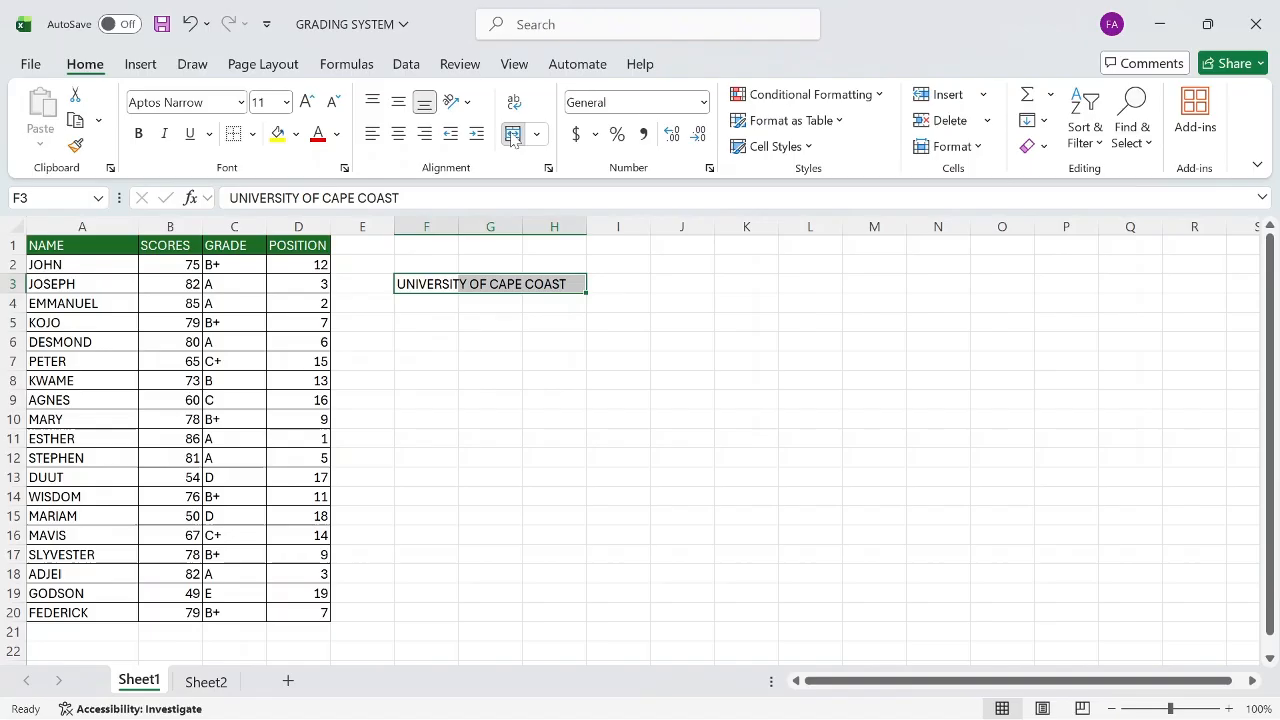
left_click(487, 356)
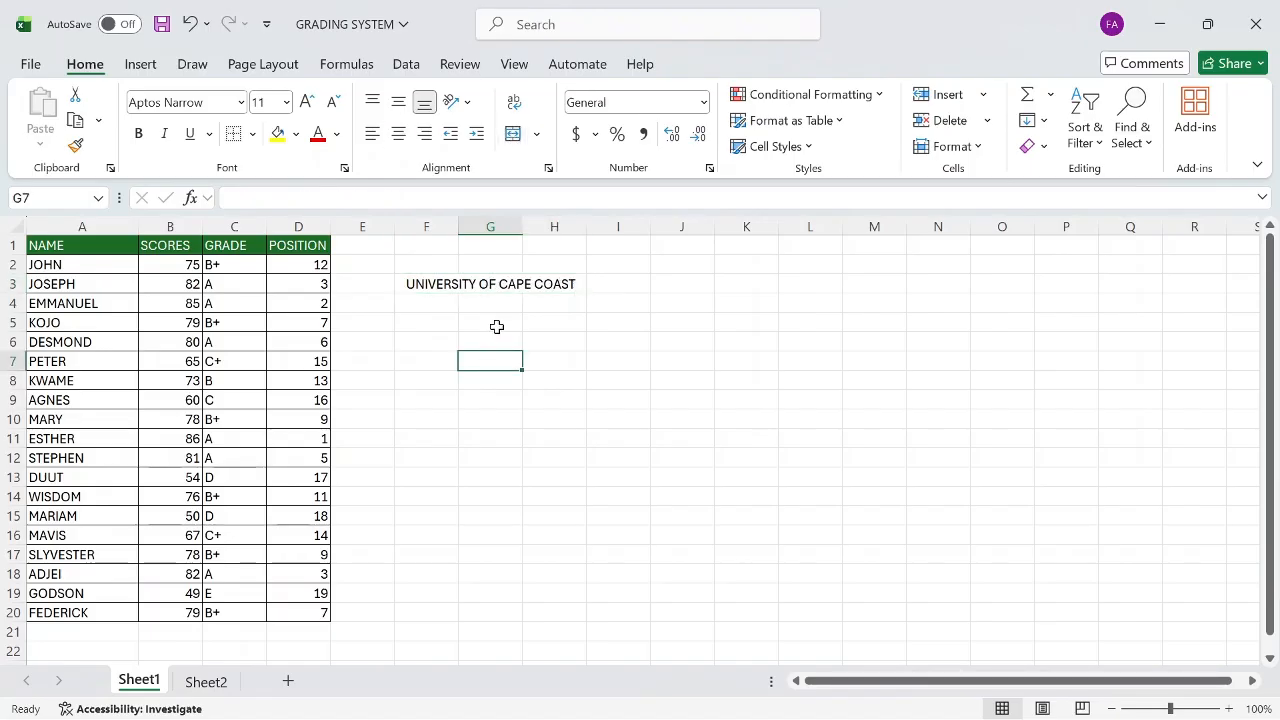
left_click(434, 284)
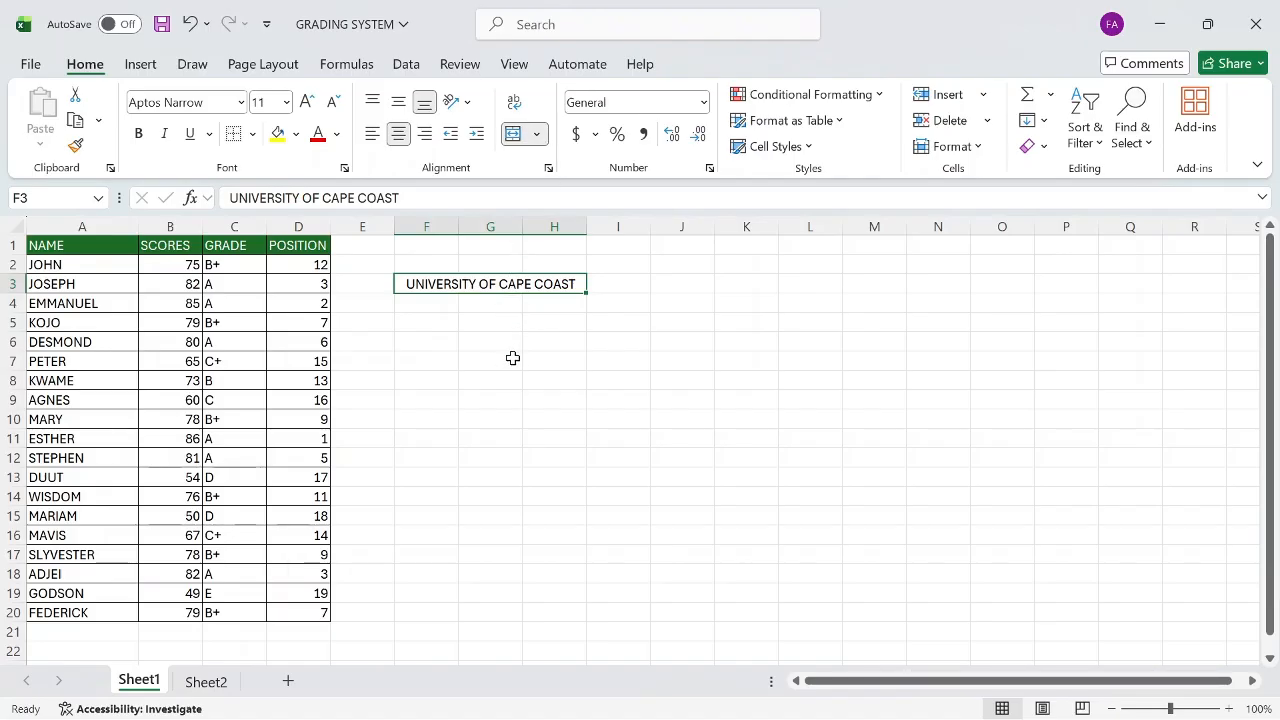
key("ctrl+z")
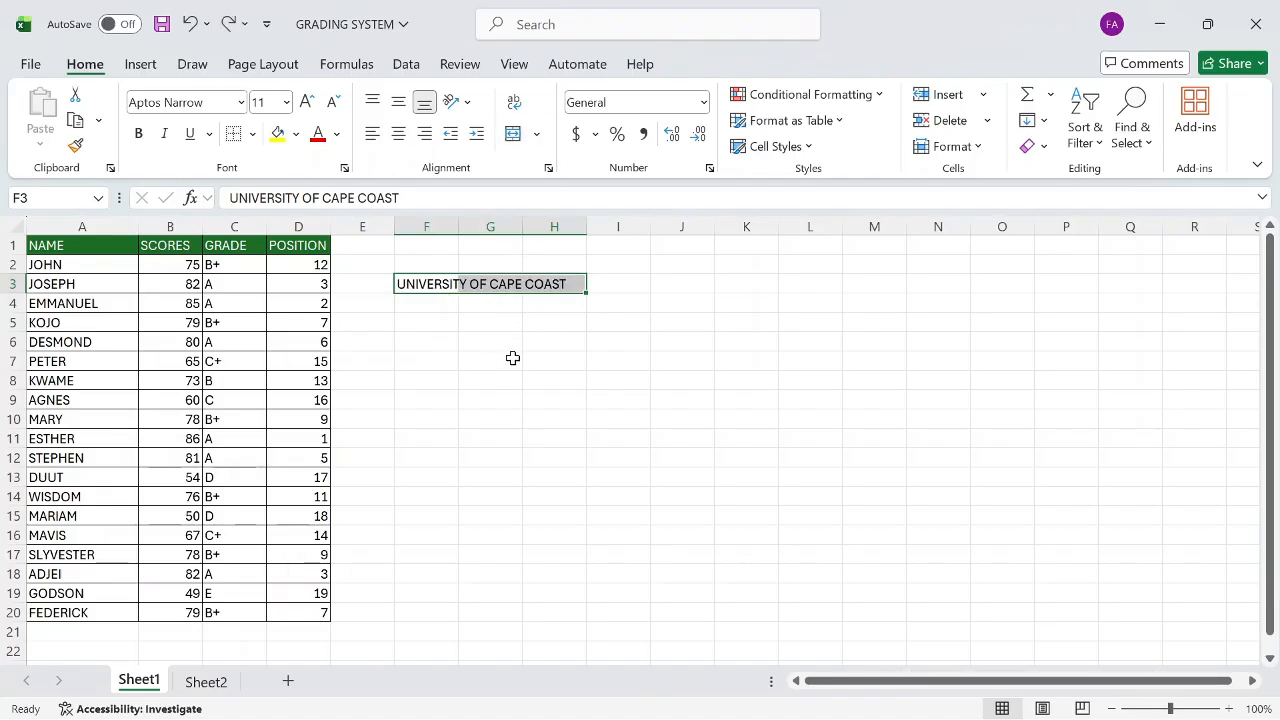
Step: Try Merge Across on the university title in F3:H3 and check the merged cell
left_click(537, 134)
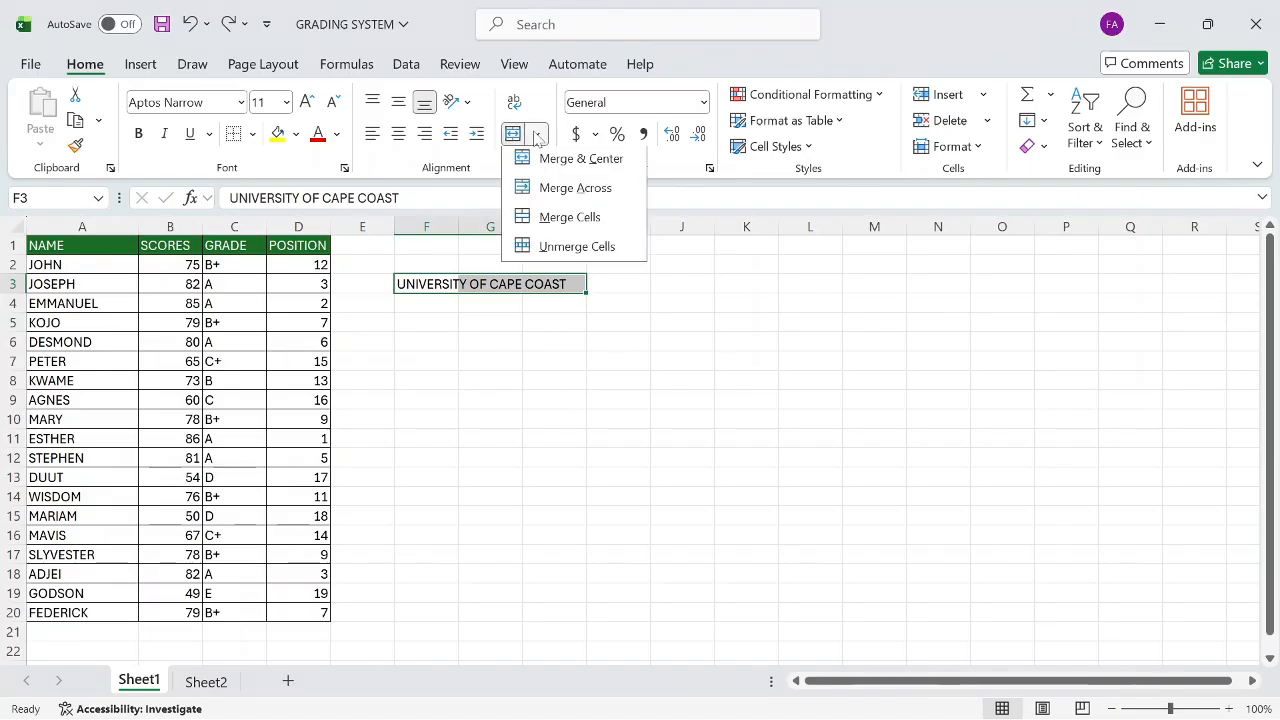
left_click(563, 194)
left_click(513, 419)
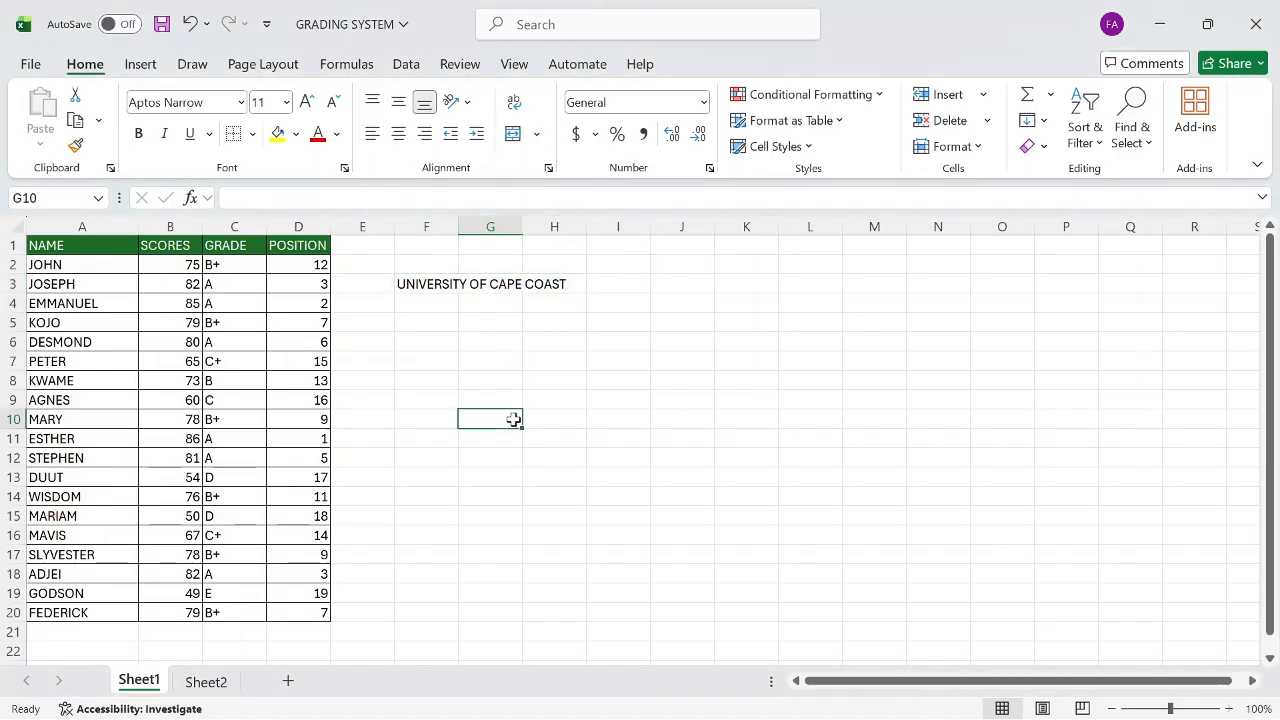
left_click(452, 284)
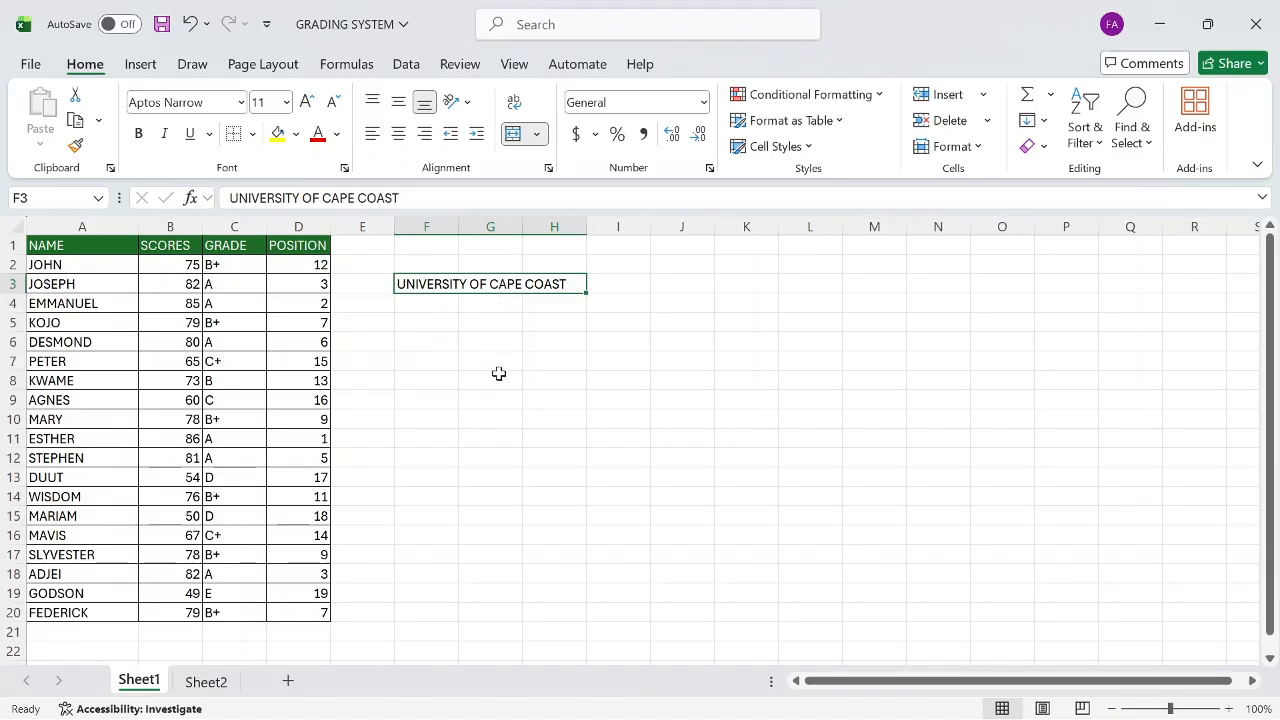
Step: Merge the university title across F3:H3 with Merge Cells and select the merged cell to check it
left_click(536, 134)
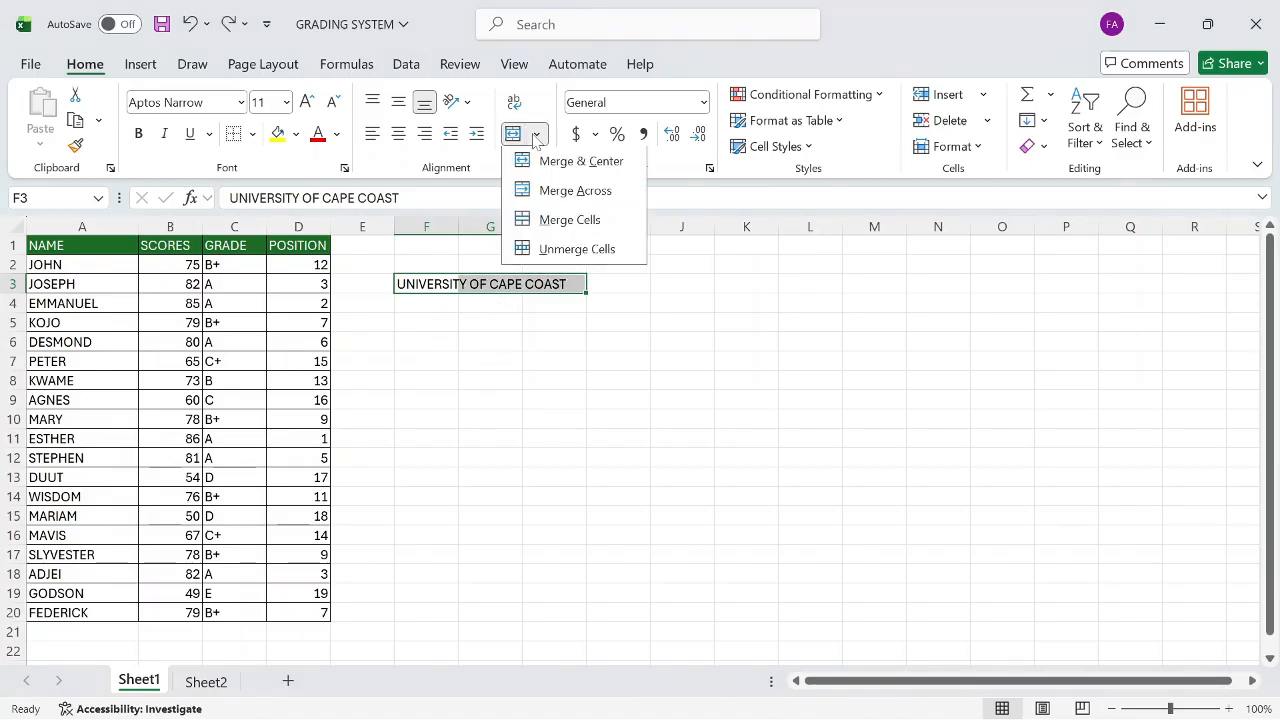
left_click(571, 220)
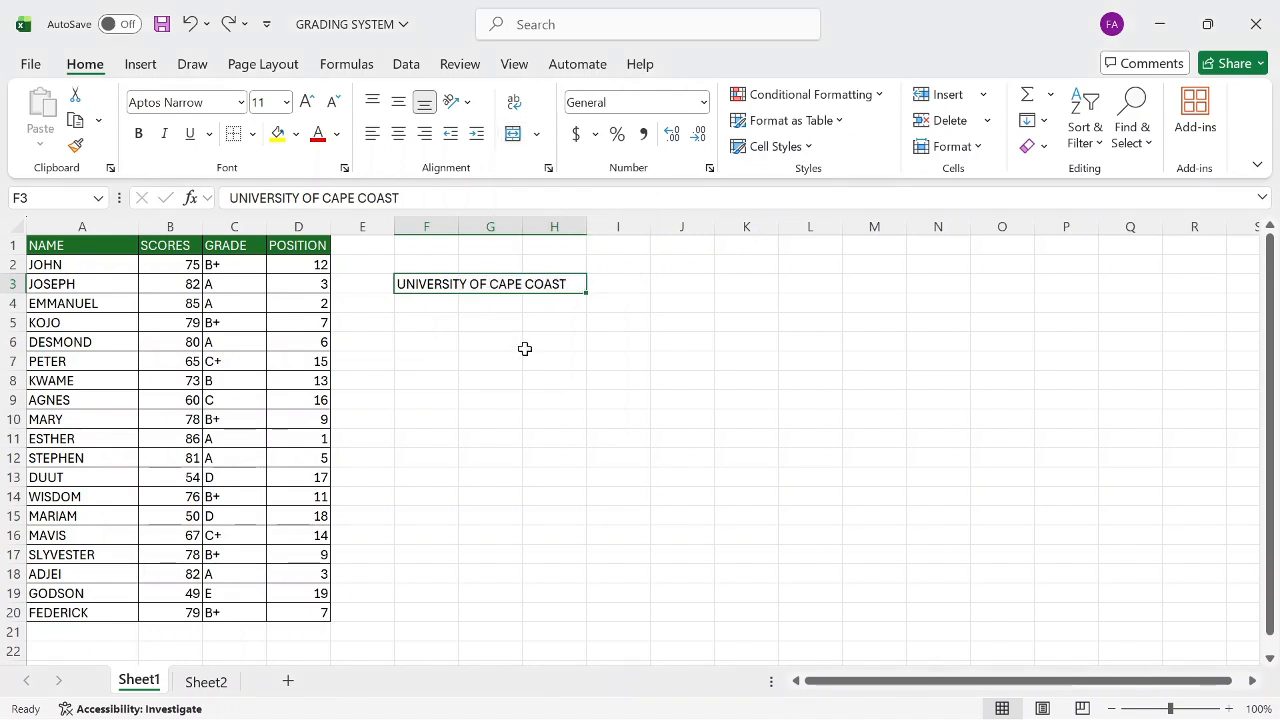
left_click(524, 360)
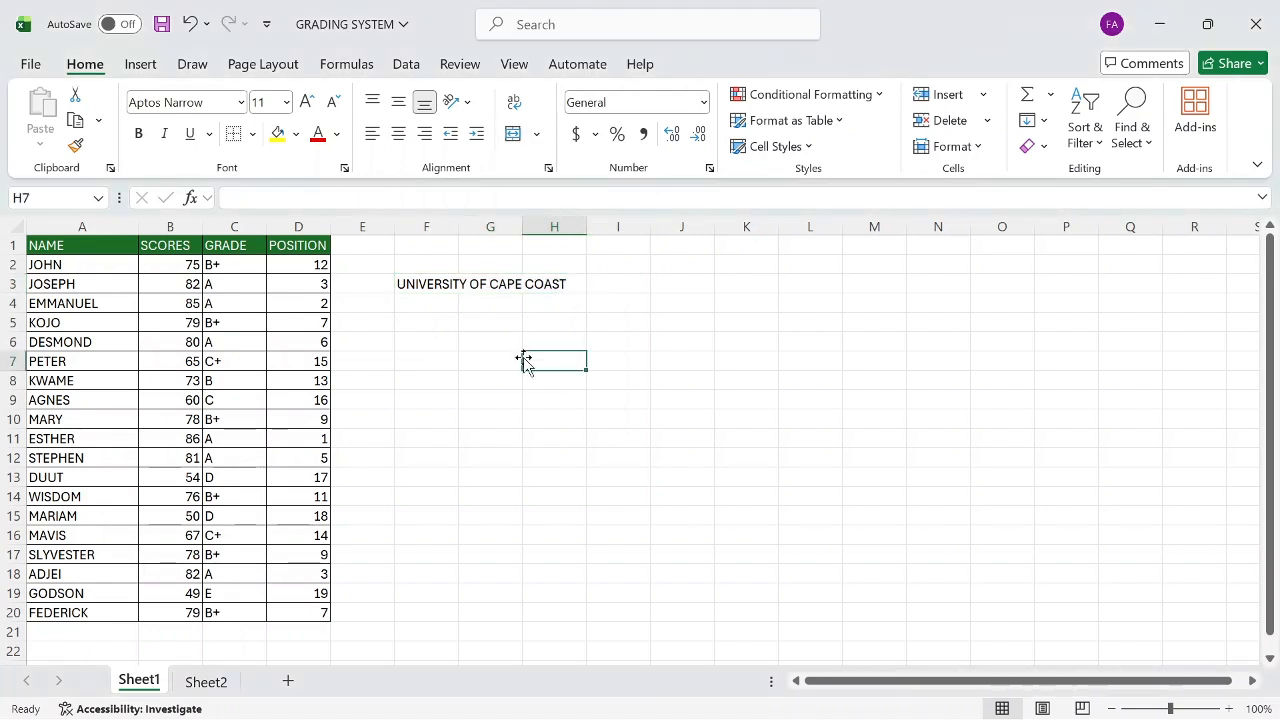
left_click(478, 284)
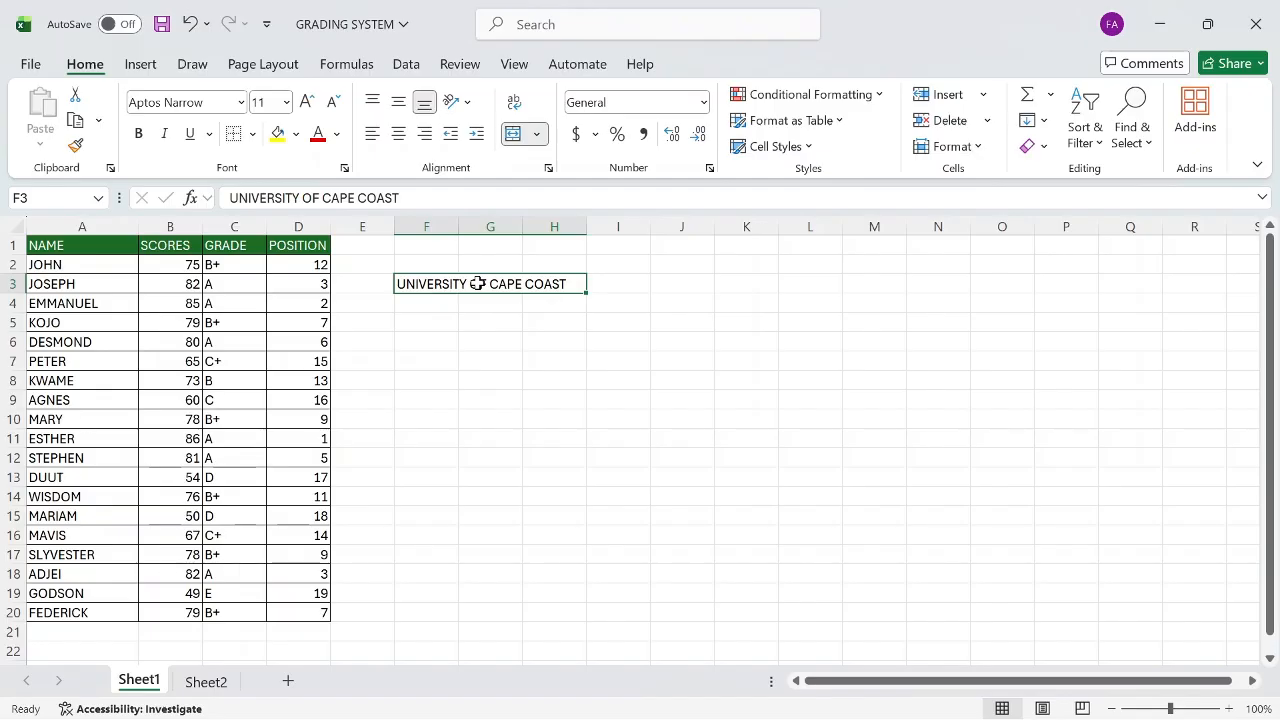
Step: Undo the merge of F3:H3 to check cell G3, and redo the merge
key("ctrl+z")
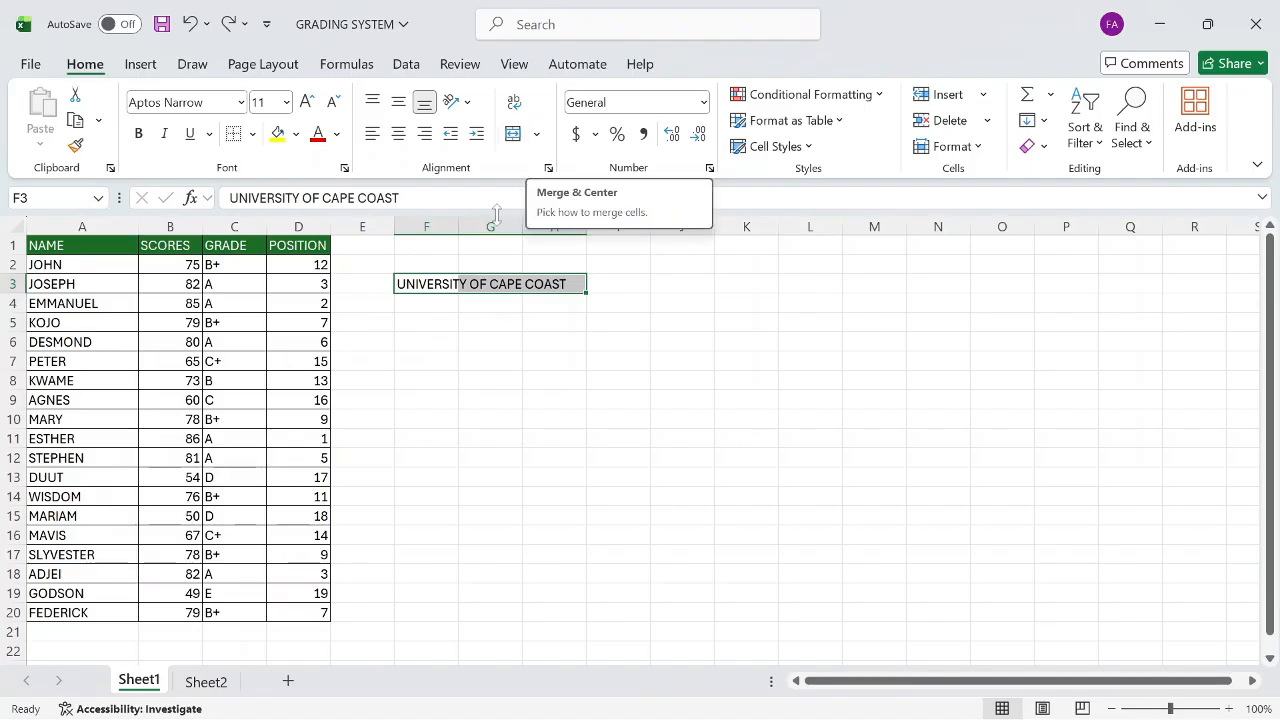
left_click(480, 280)
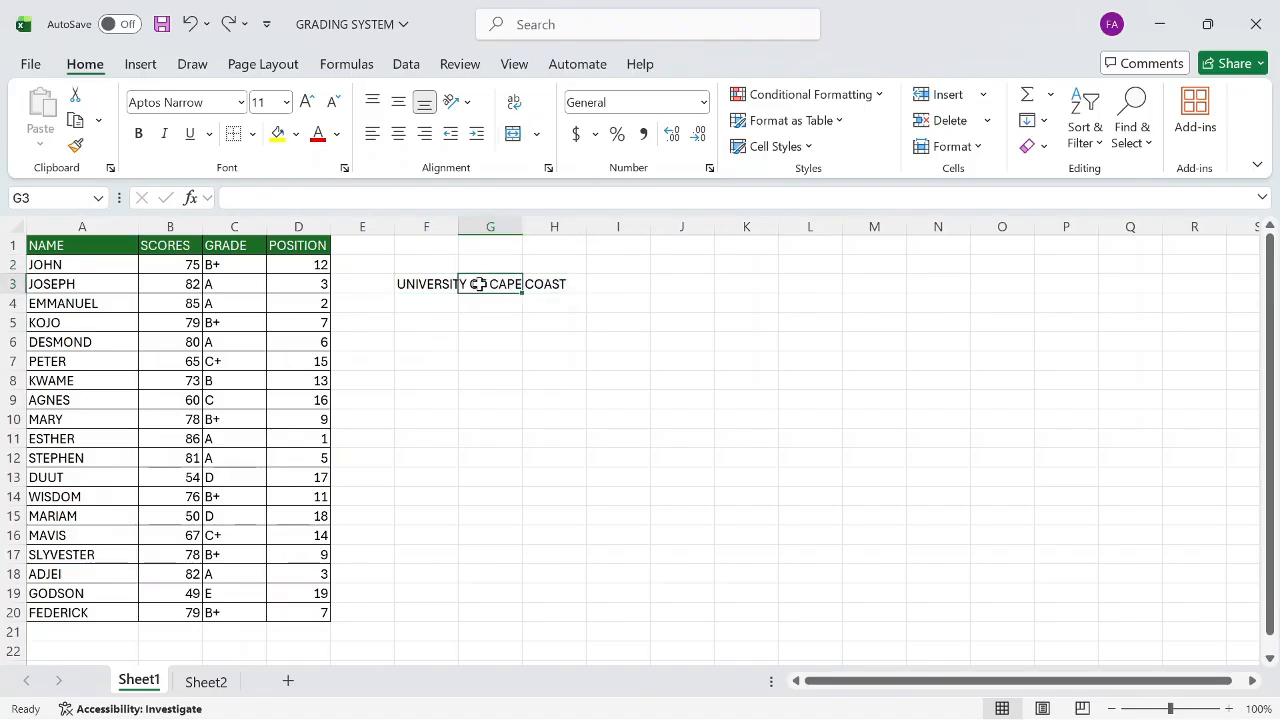
left_click(228, 24)
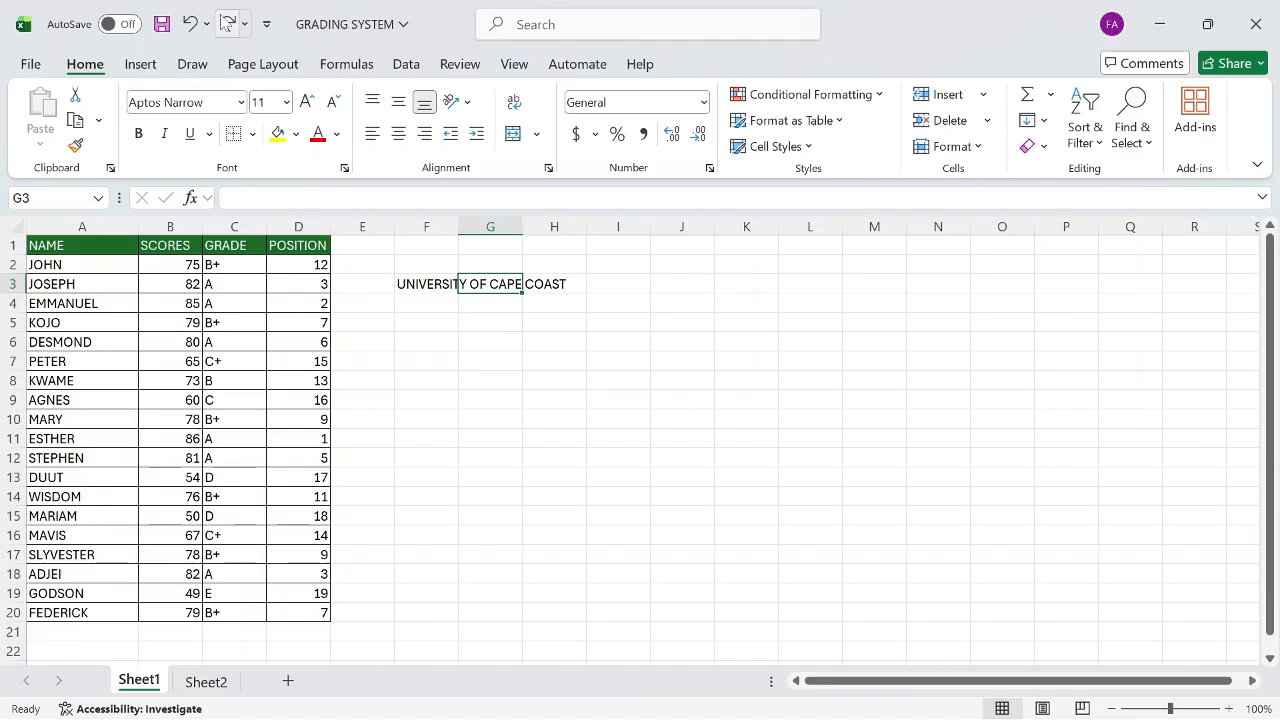
left_click(386, 328)
left_click(520, 287)
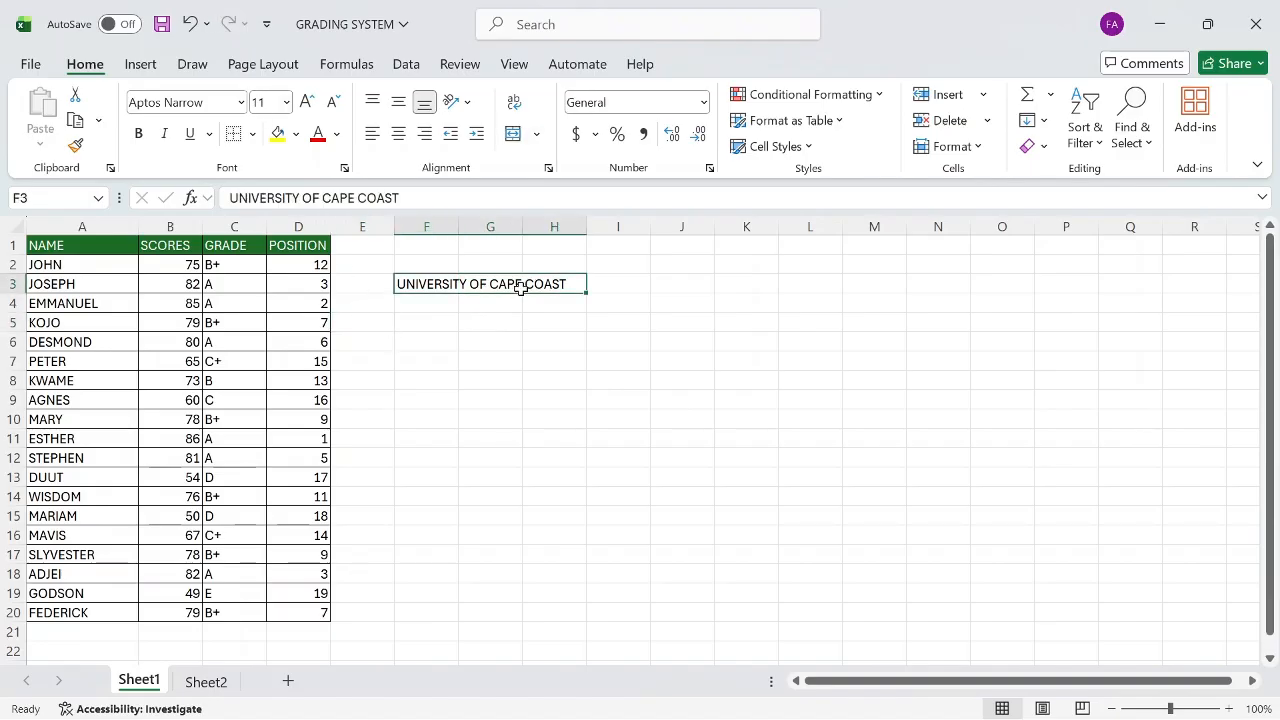
Step: Try Unmerge Cells on the university title, checking cells F3, G3 and H3 separately, and undo the unmerge
left_click(538, 136)
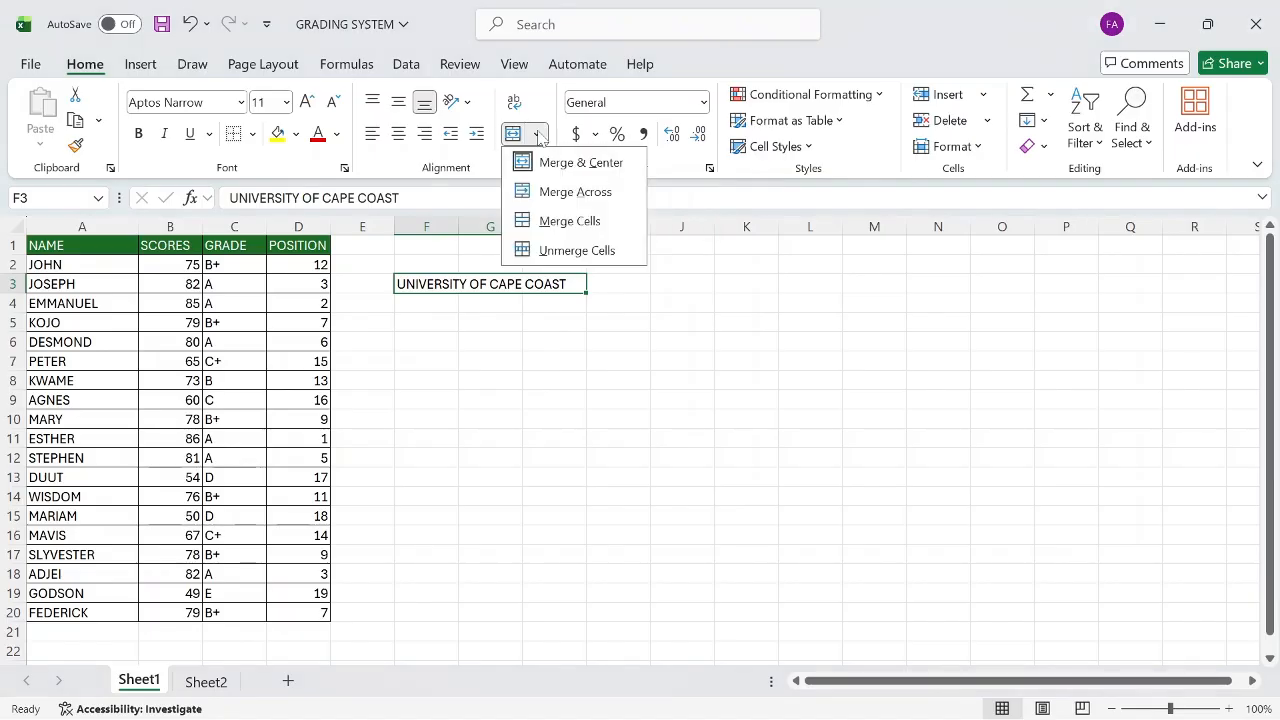
left_click(556, 251)
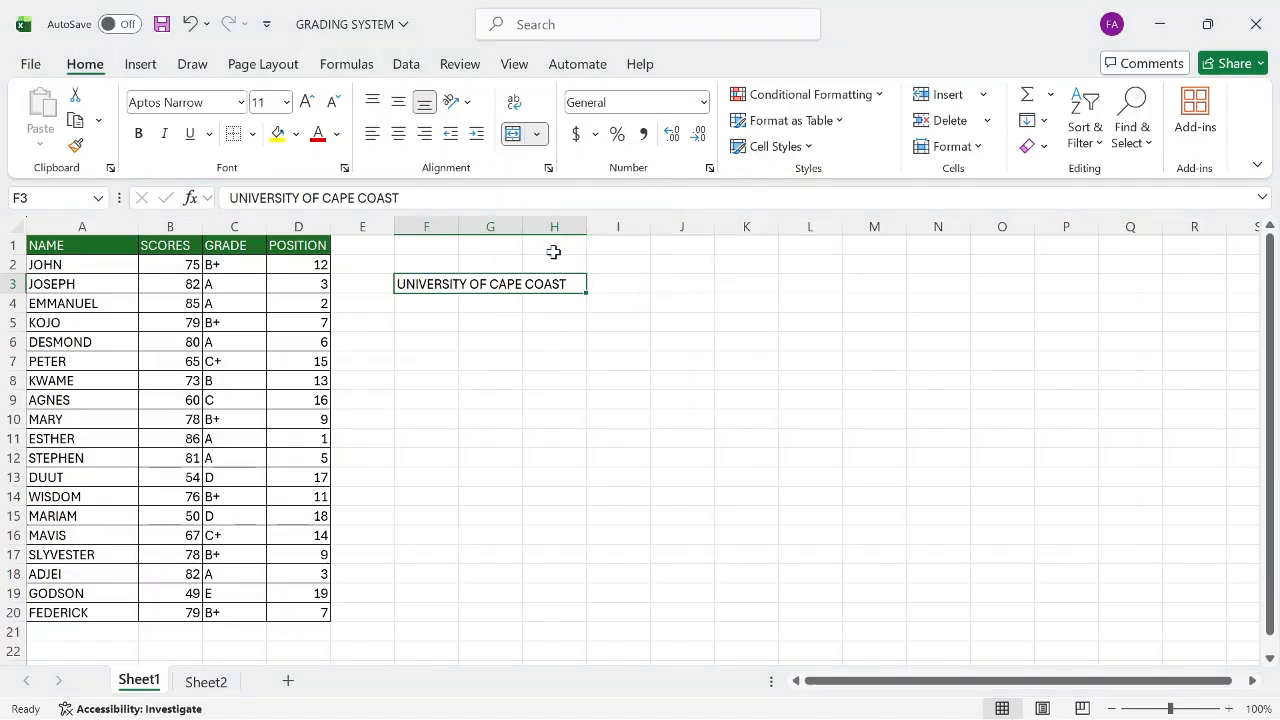
left_click(530, 361)
left_click(446, 287)
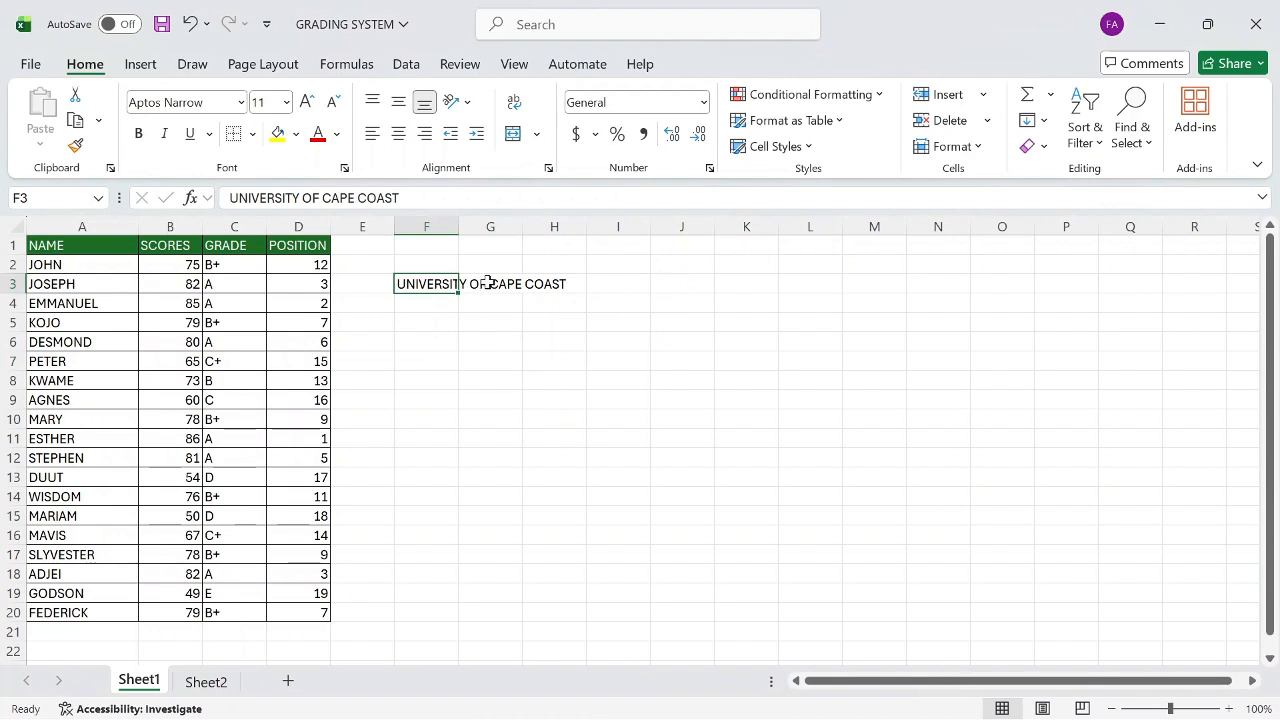
left_click(486, 285)
left_click(537, 287)
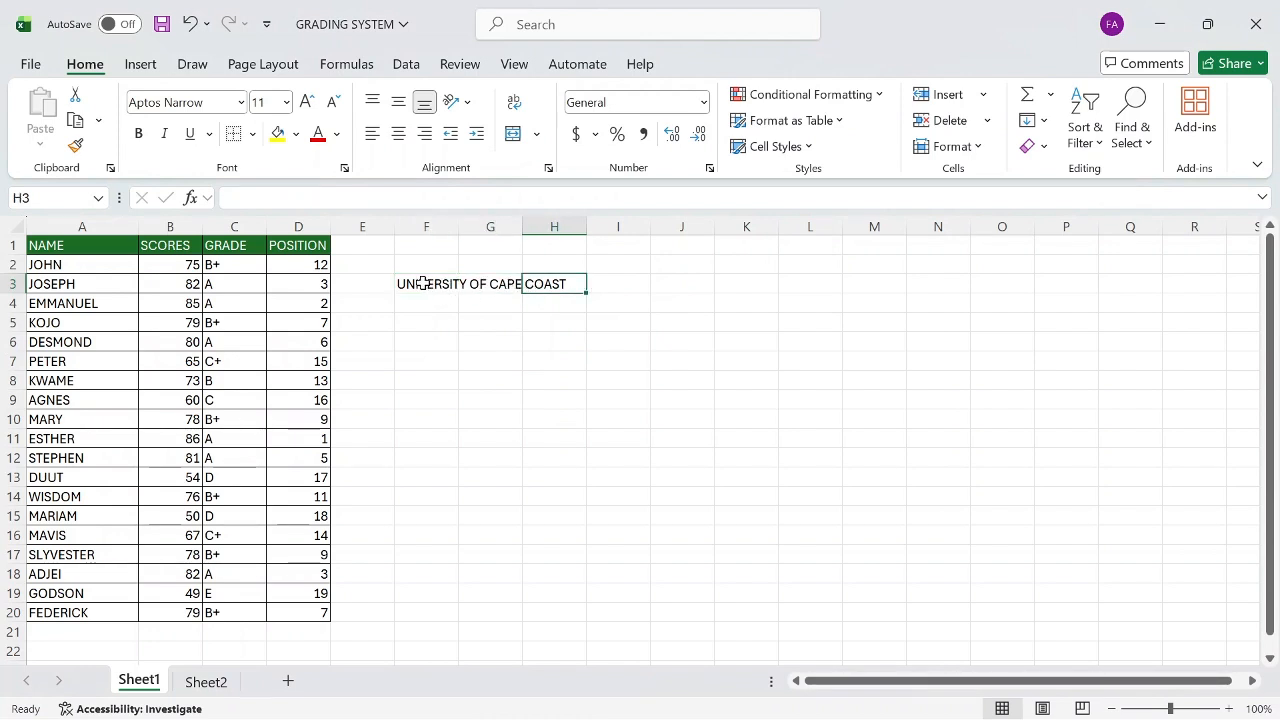
left_click(430, 286)
left_click(490, 285)
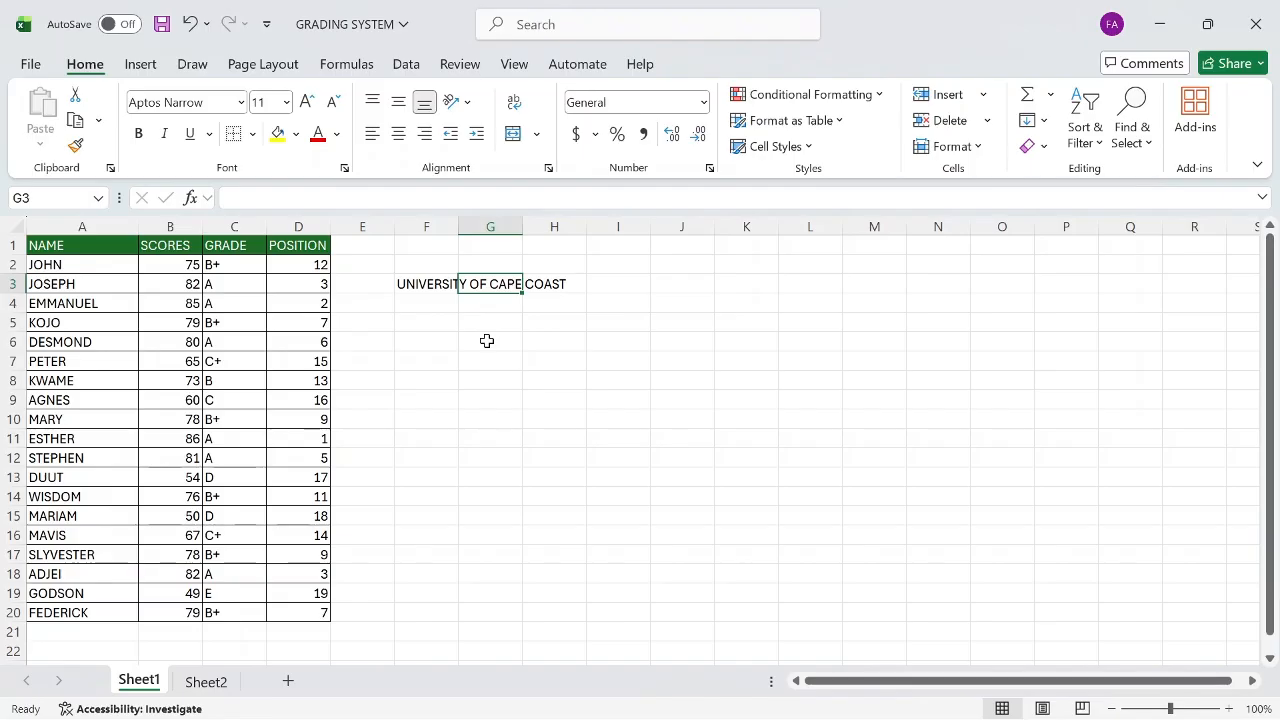
left_click(190, 23)
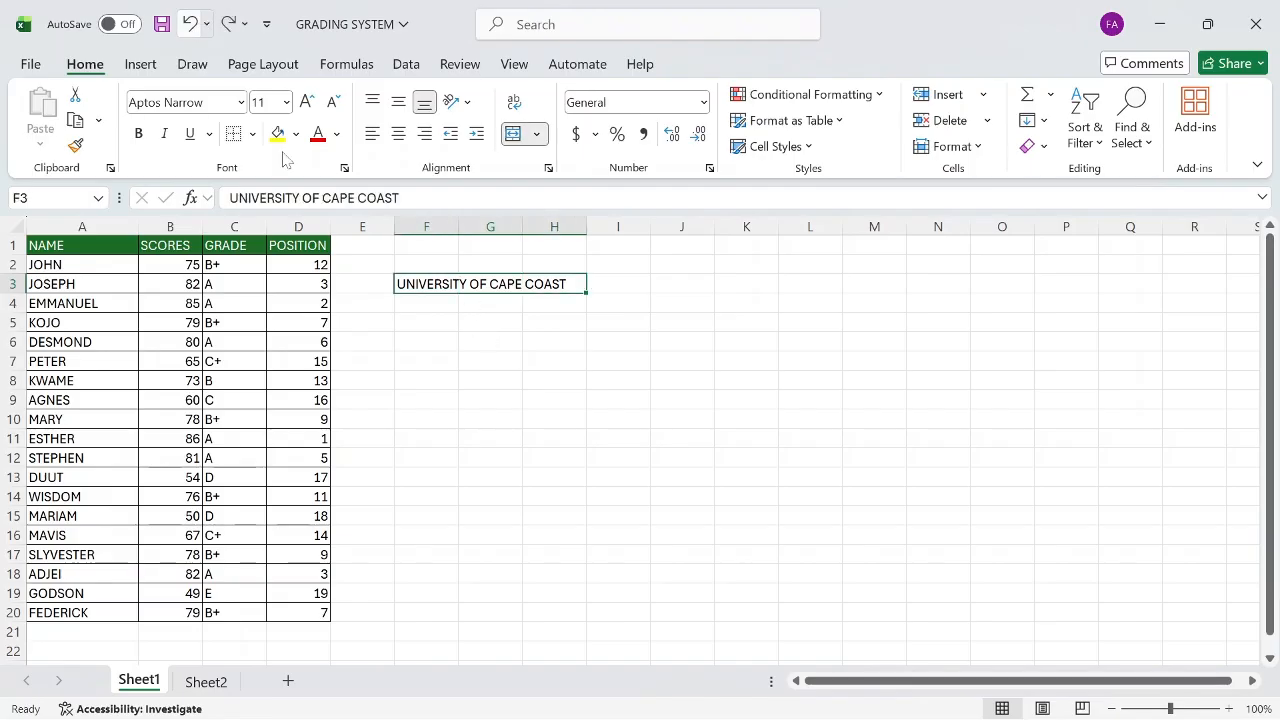
left_click(468, 402)
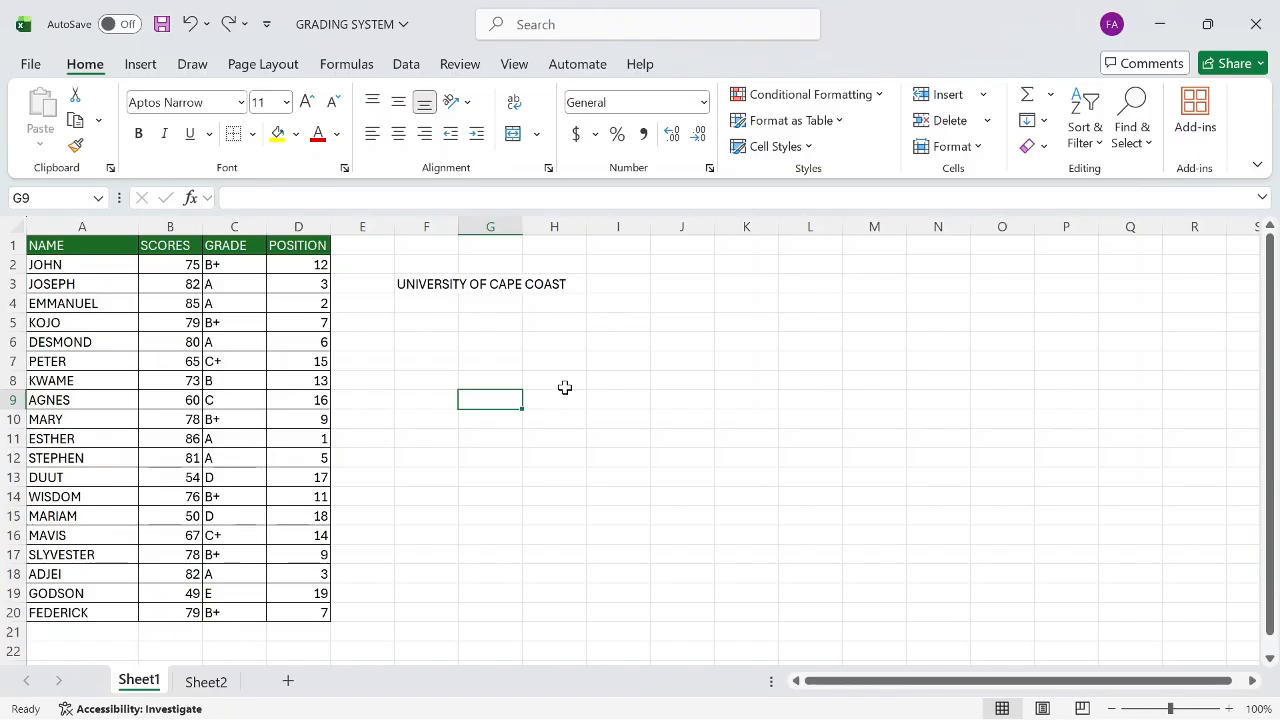
Step: Enter the text EXAMS PERFORMANCE OF JHS 2 in cell F7
left_click(435, 362)
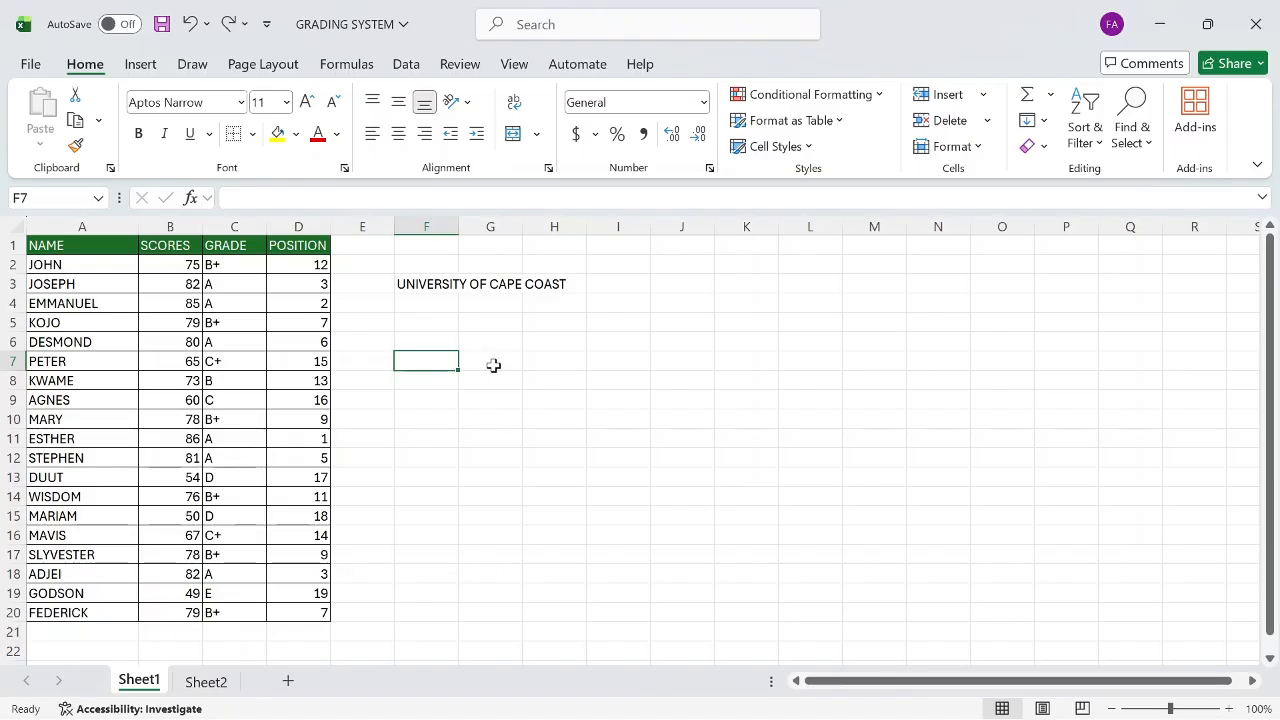
type("EXAMS")
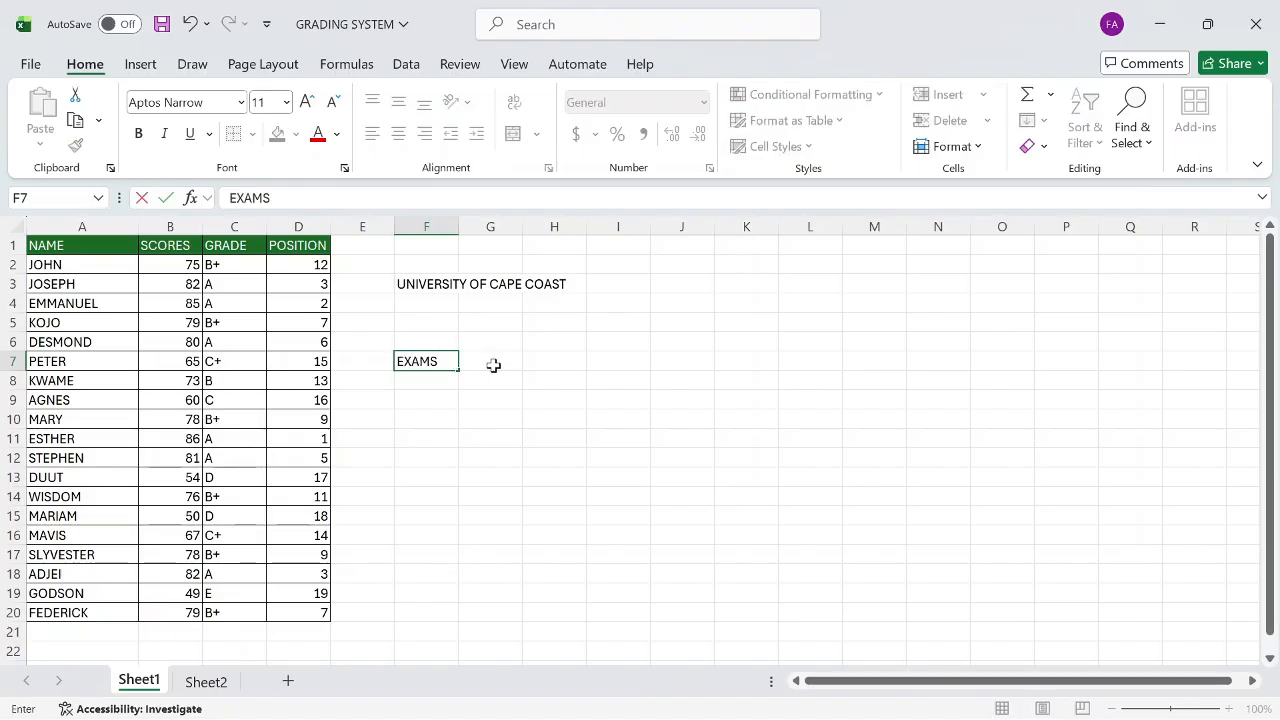
type(" PERFORAM")
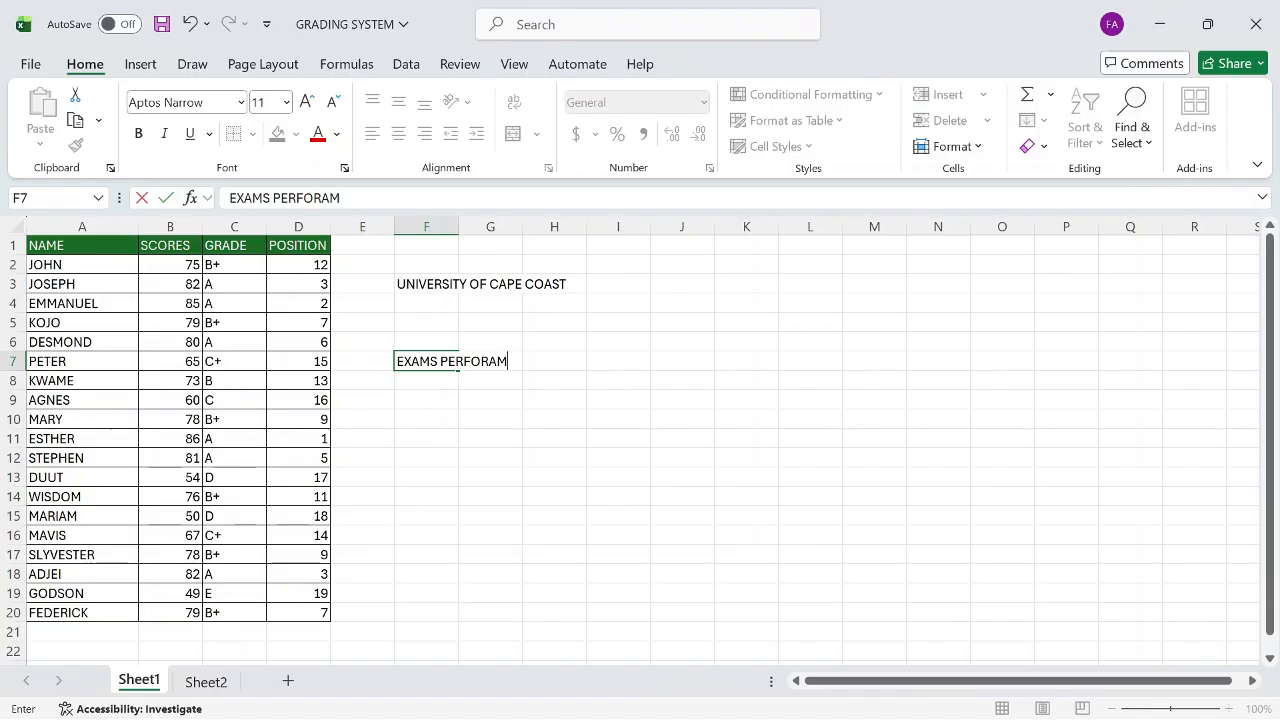
key("BackSpace")
key("BackSpace")
type("MANCE")
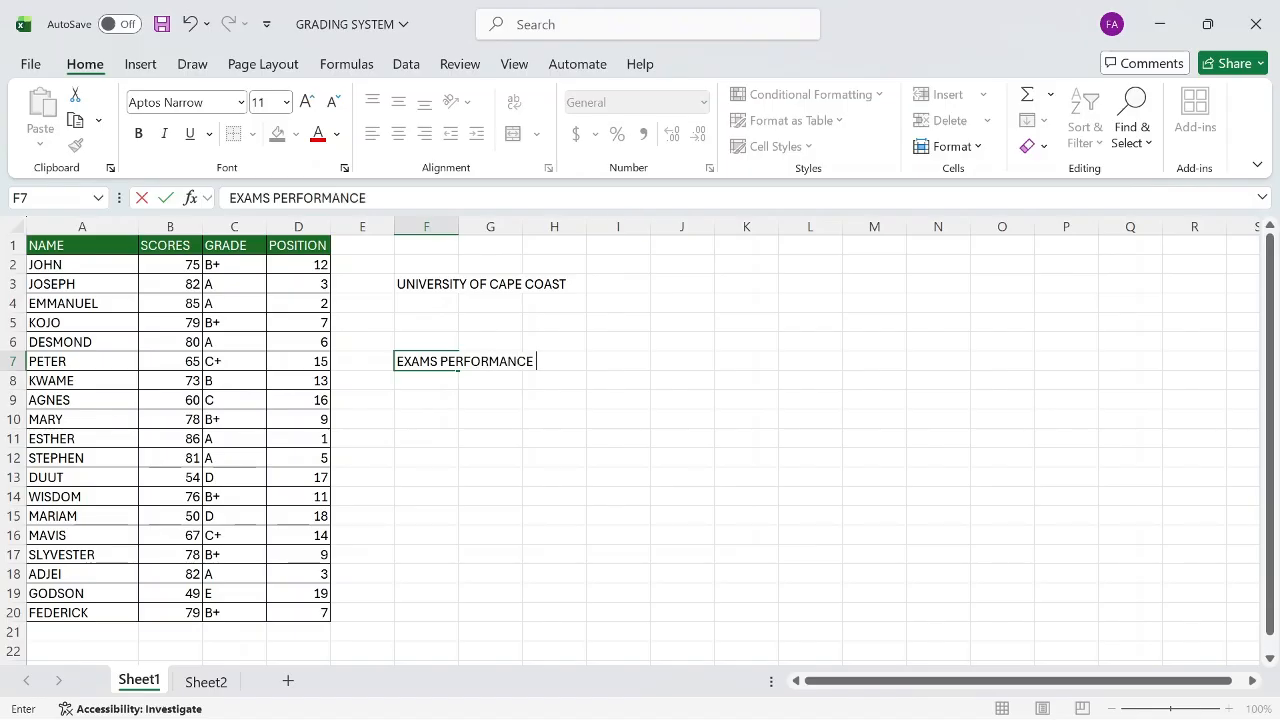
type(" OF JHS 2")
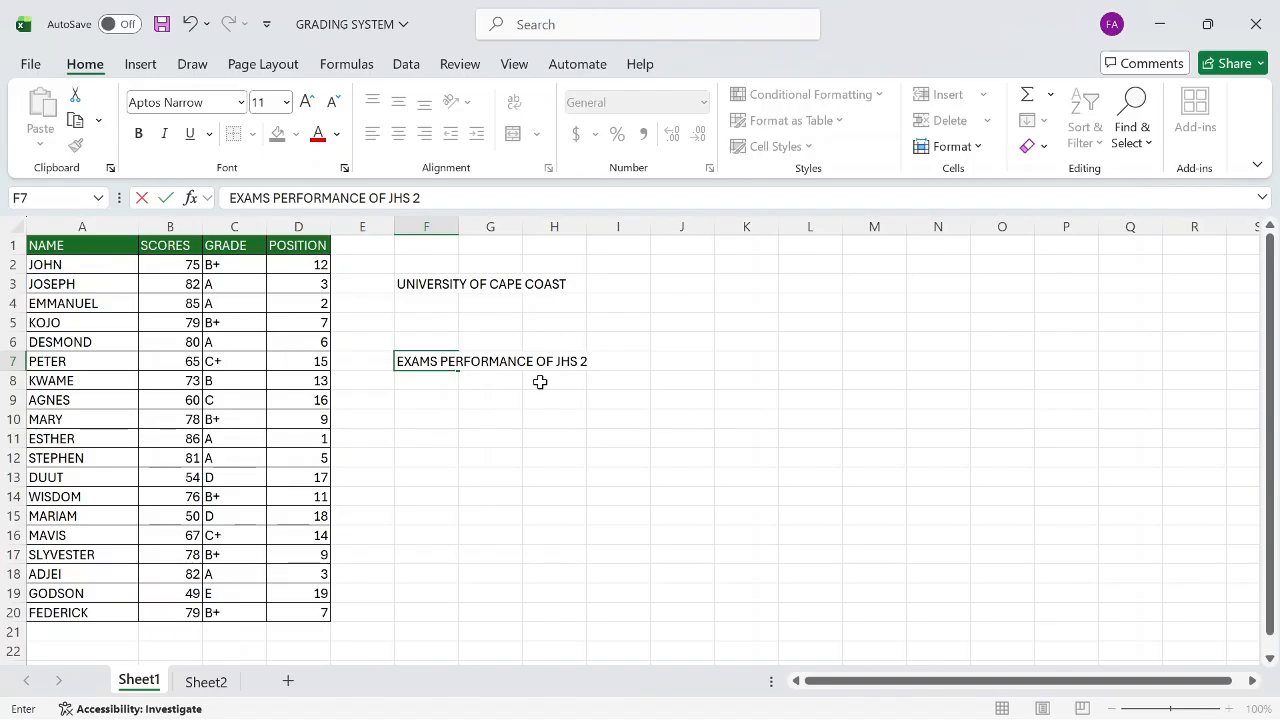
left_click(486, 381)
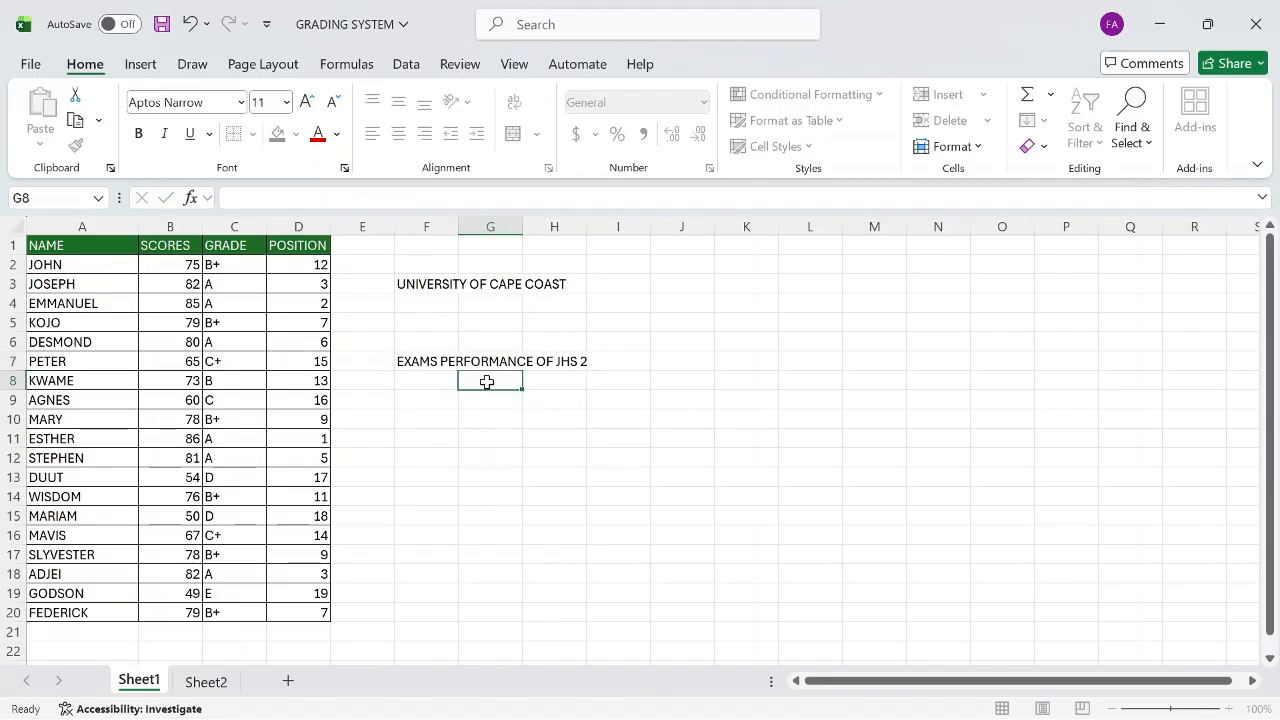
Step: Check which cell holds the exam title in row 7 and apply Wrap Text to F7:H7
left_click(437, 363)
left_click(500, 363)
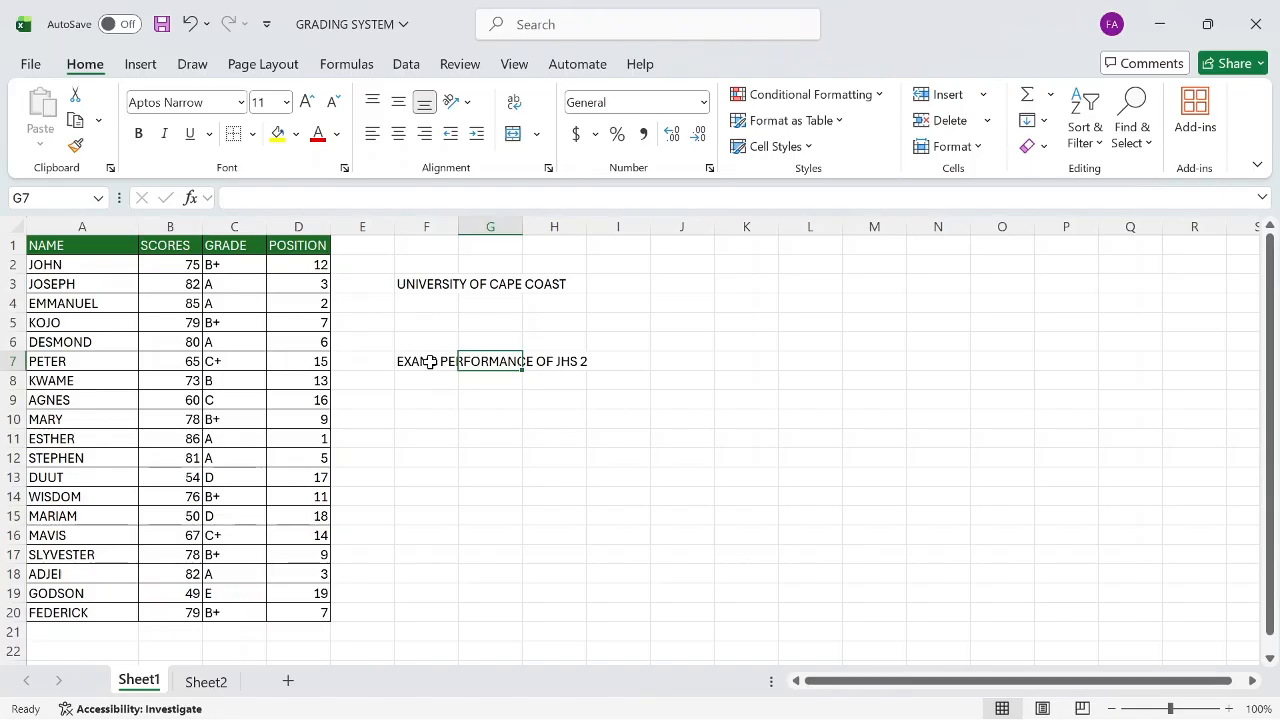
left_click_drag(417, 361, 572, 366)
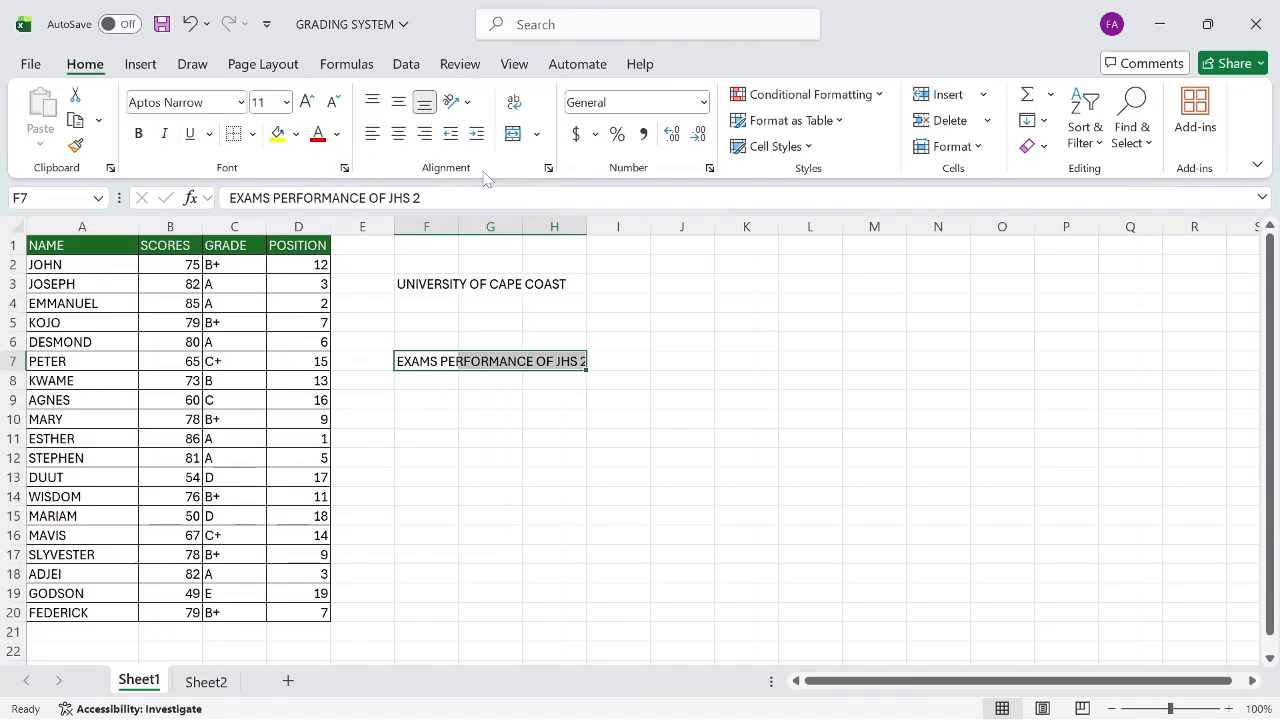
left_click(514, 107)
left_click(507, 494)
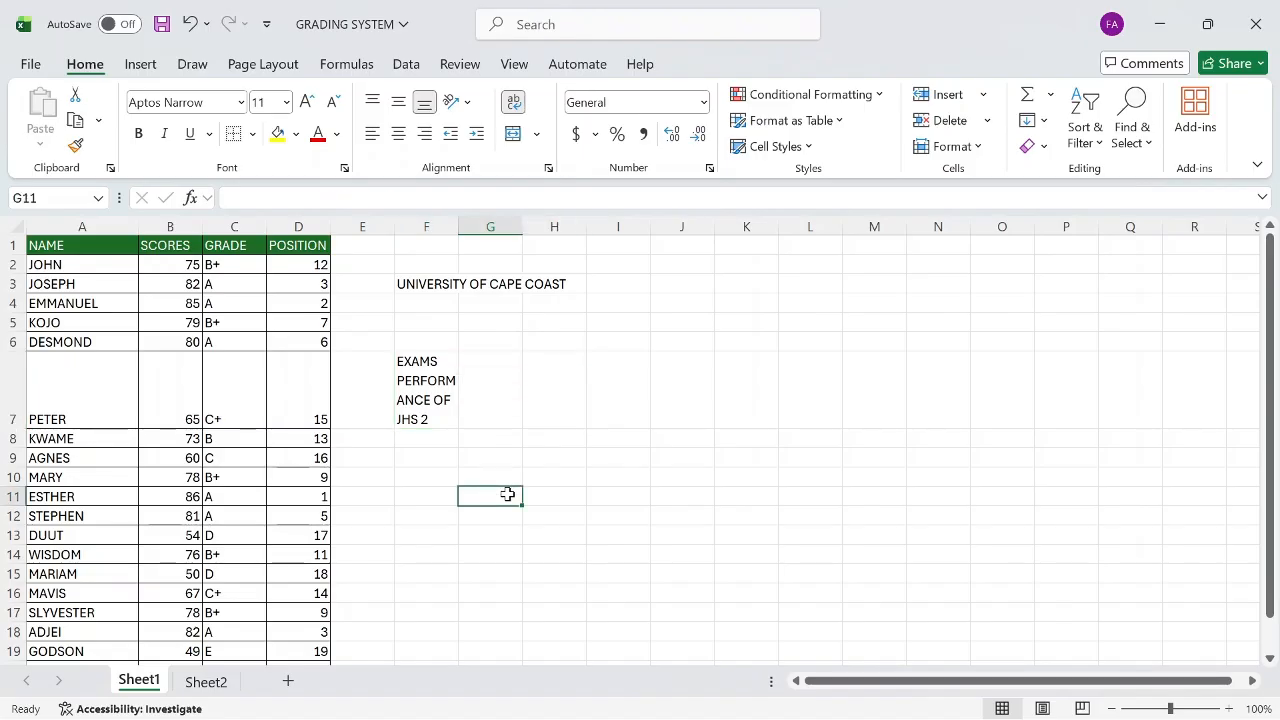
Step: Widen column F to about two and a half times its width so the wrapped exam title in F7 takes two lines
left_click(444, 370)
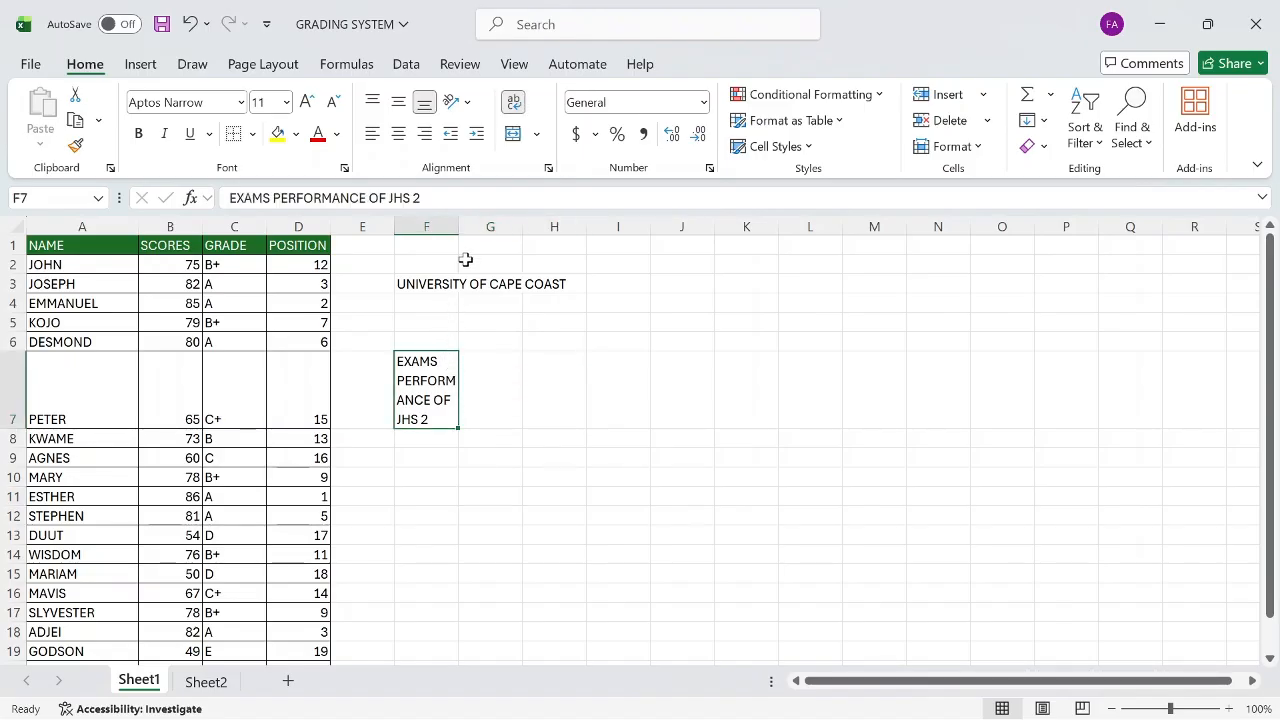
left_click_drag(458, 227, 551, 232)
left_click(565, 392)
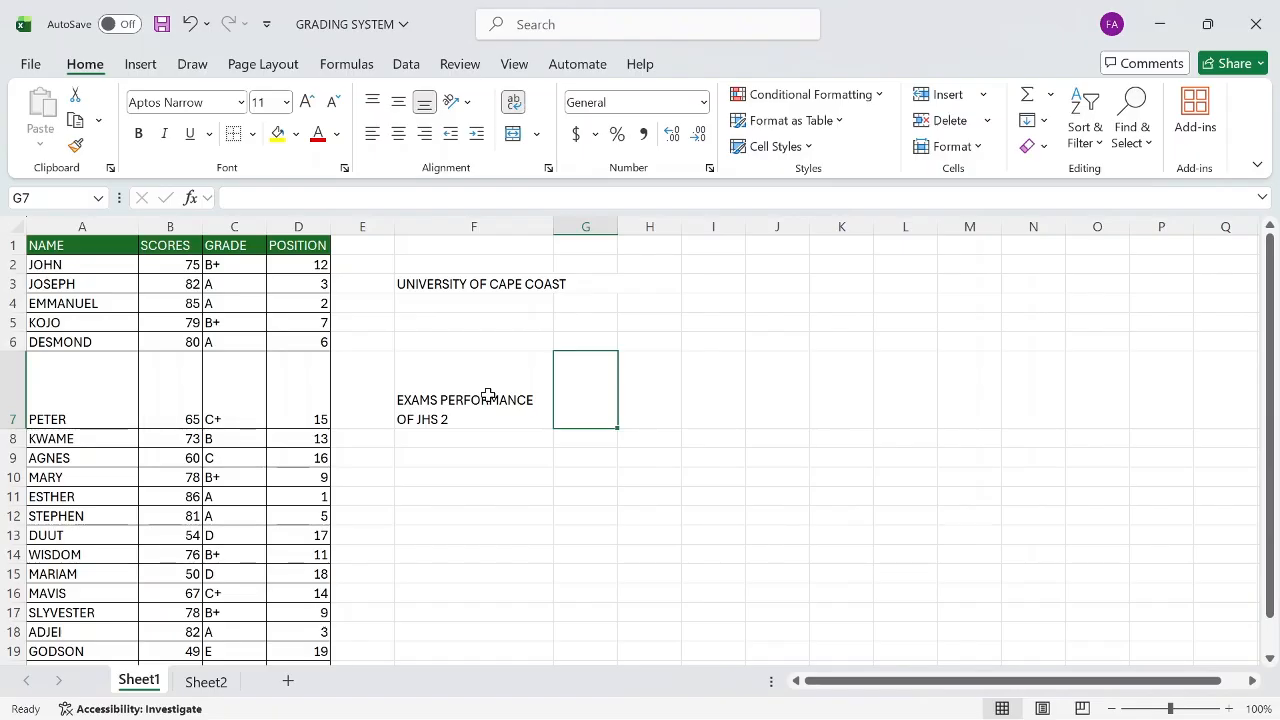
left_click(444, 403)
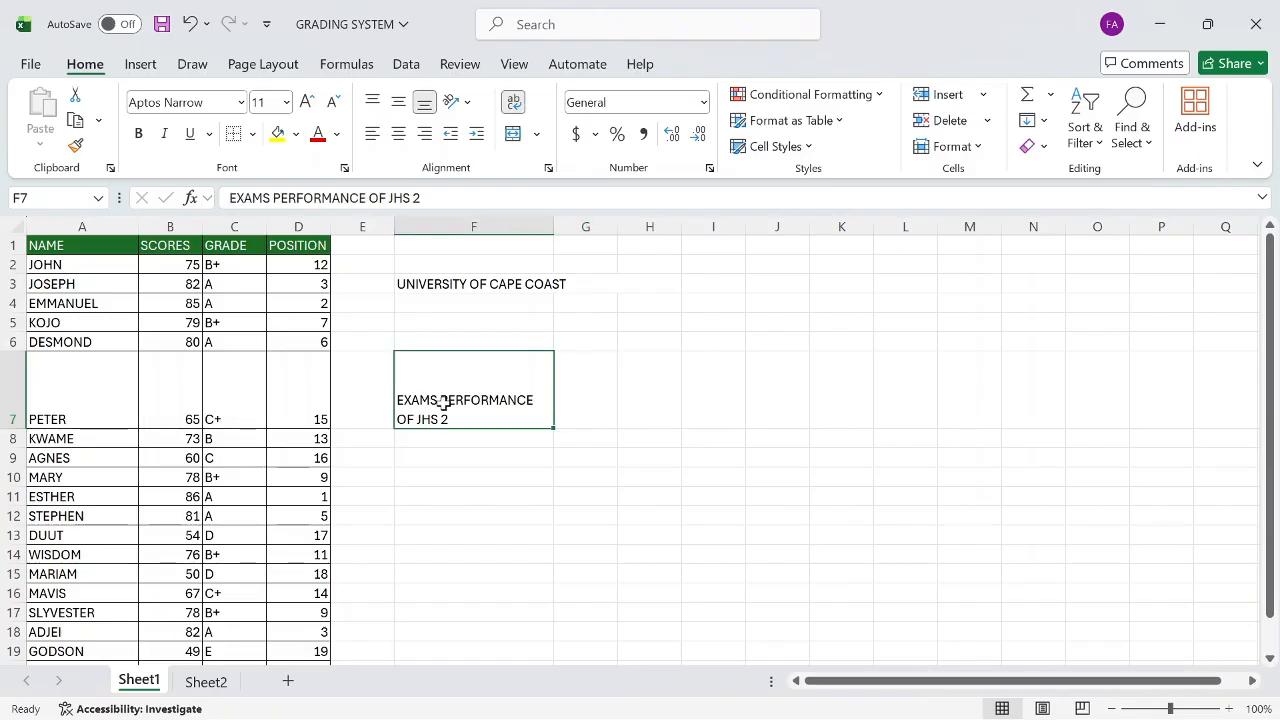